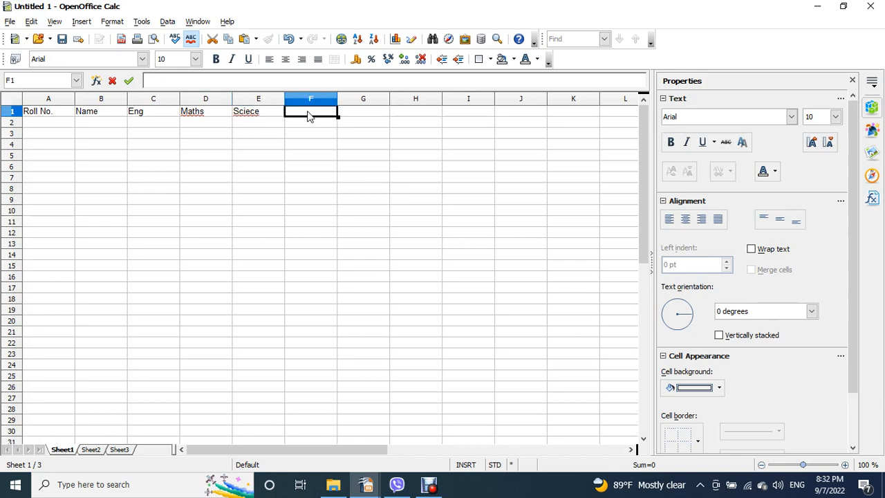
- Correct the misspelled subject header in cell E1 to Science
left_click(238, 118)
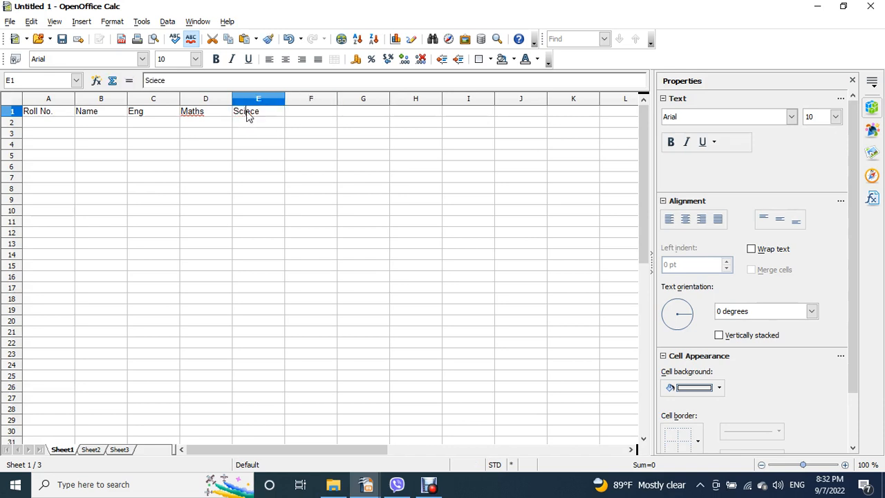
left_click(158, 80)
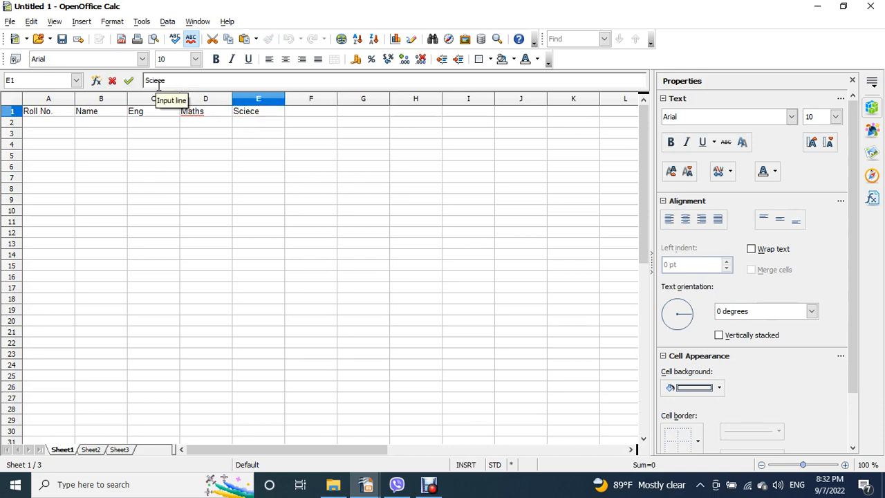
type("n")
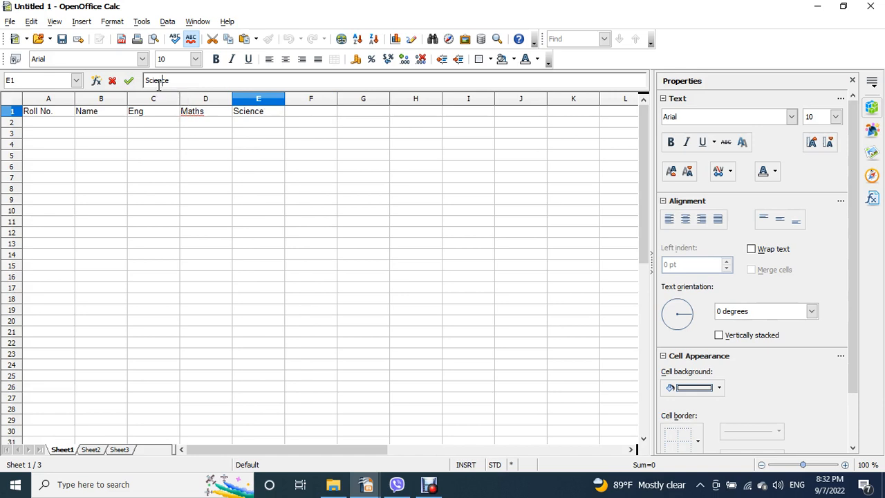
left_click(310, 115)
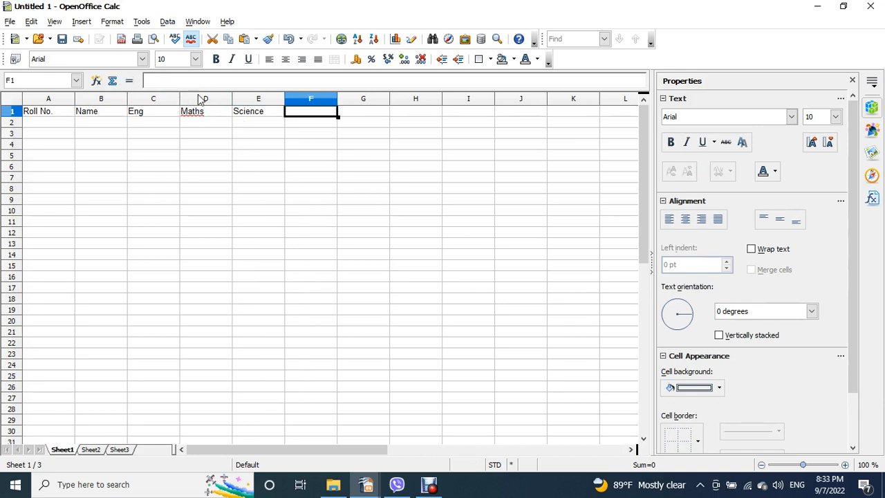
- Enter the first two students' first names in cells B2 and B3 of the Name column
left_click(97, 113)
left_click(101, 124)
type("Ryan")
key("Return")
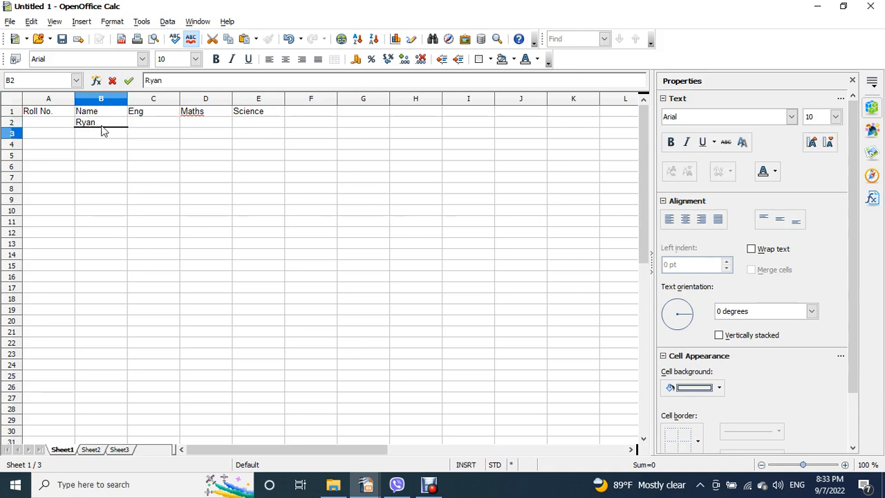
type("Bye")
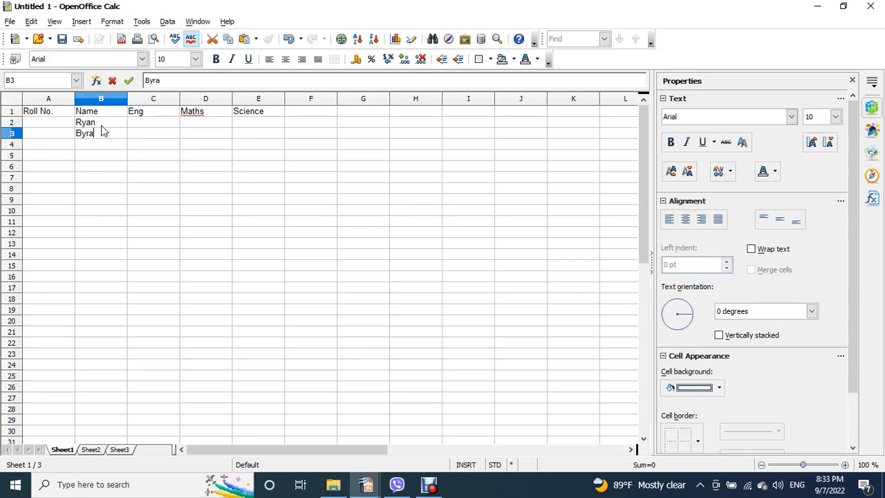
type("an")
key("Return")
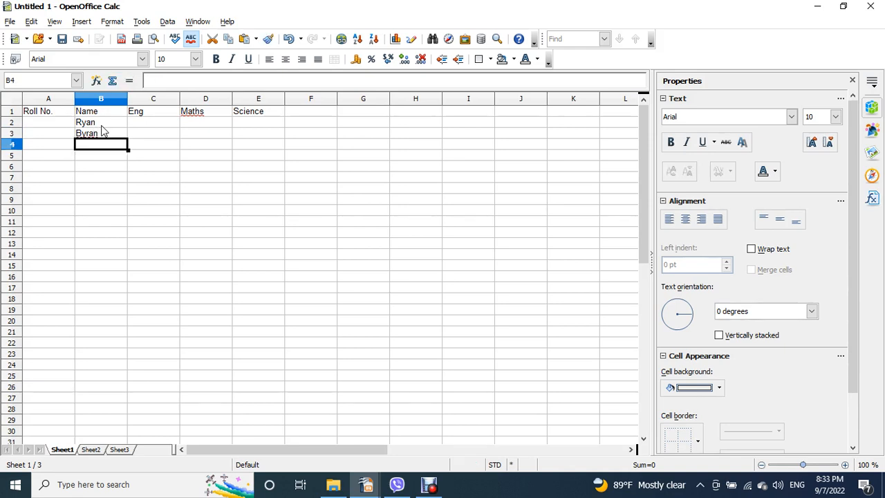
- Enter the next three students' first names in cells B4 to B6 of the Name column
type("Author")
key("BackSpace")
key("BackSpace")
type("rth")
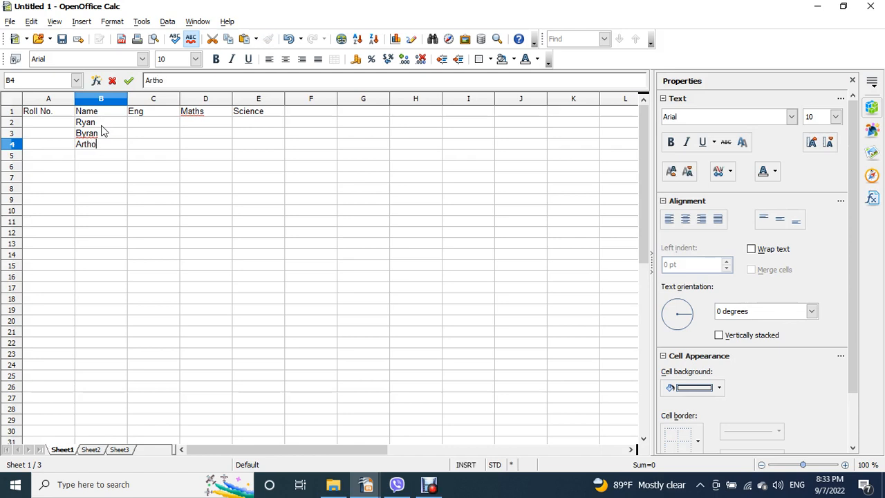
type("ur")
key("Return")
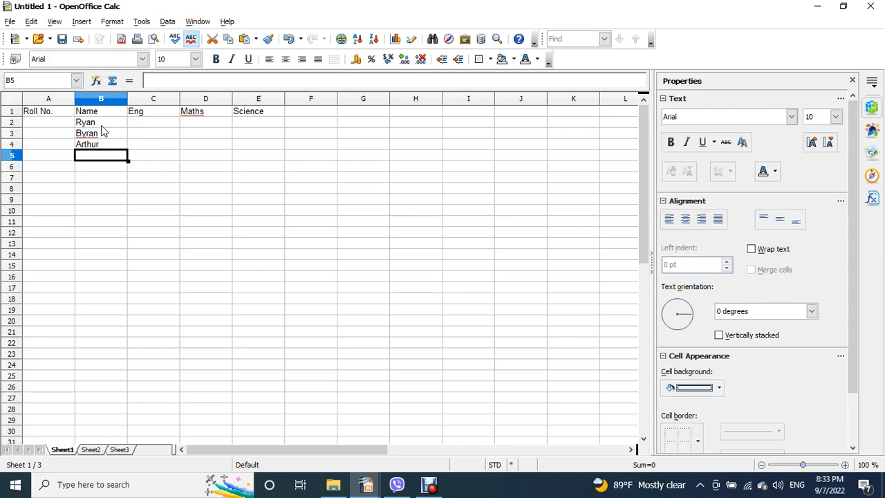
type("Jame")
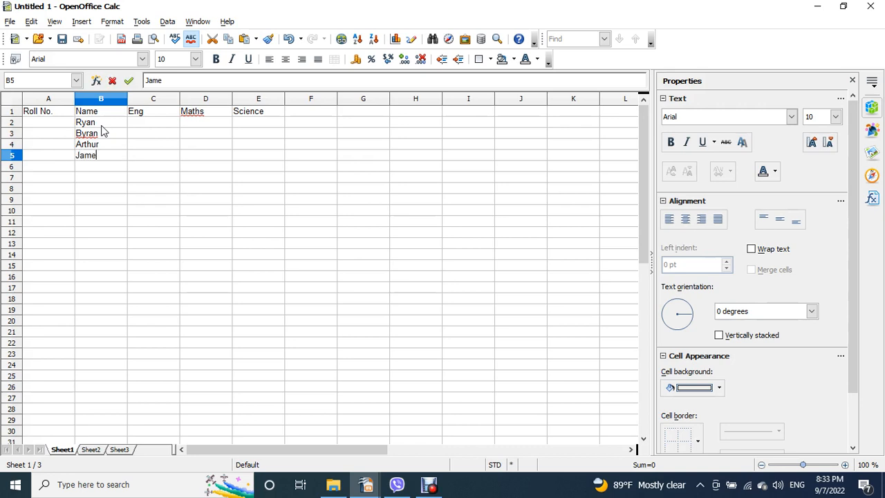
type("s")
key("Return")
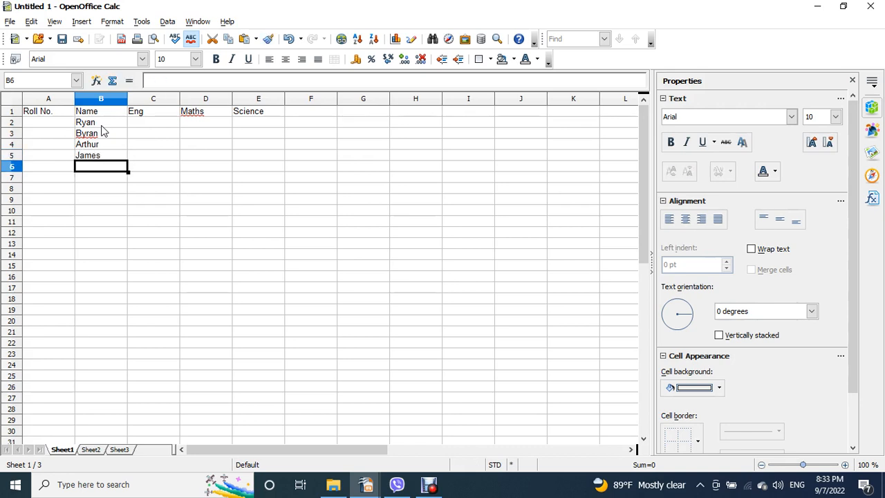
type("Jak")
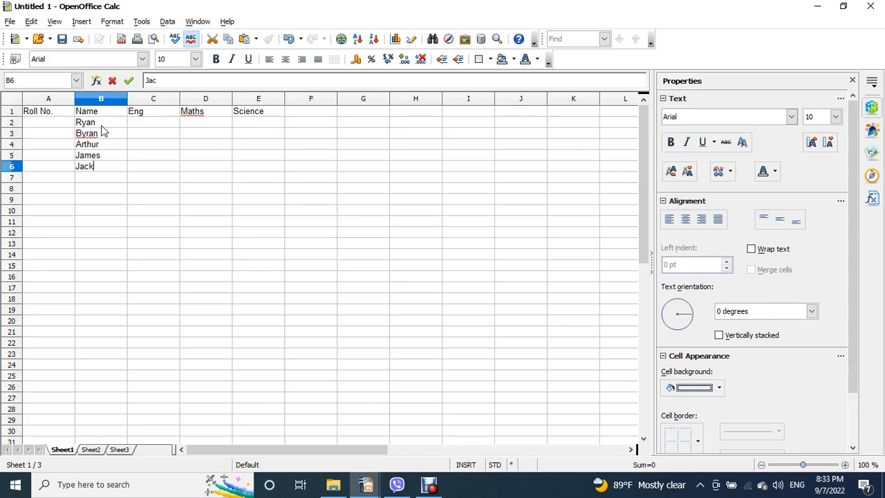
- Enter roll numbers 1 and 2 in cells A2 and A3
left_click(46, 124)
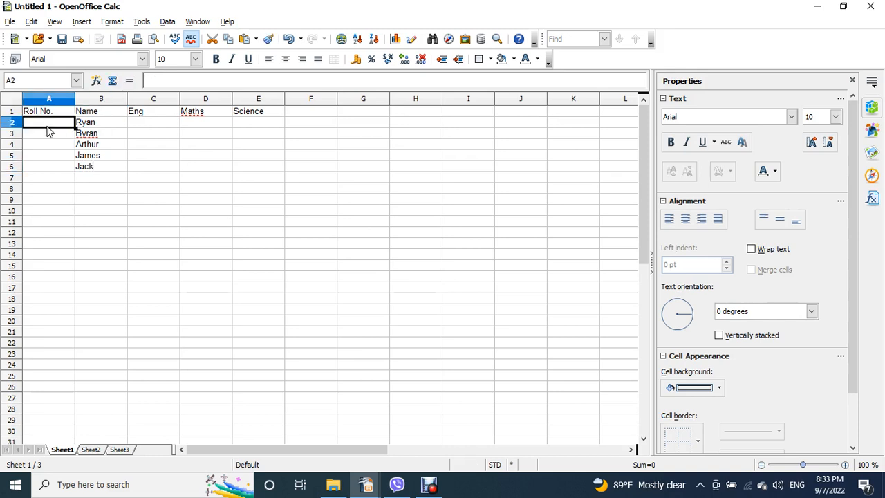
type("1")
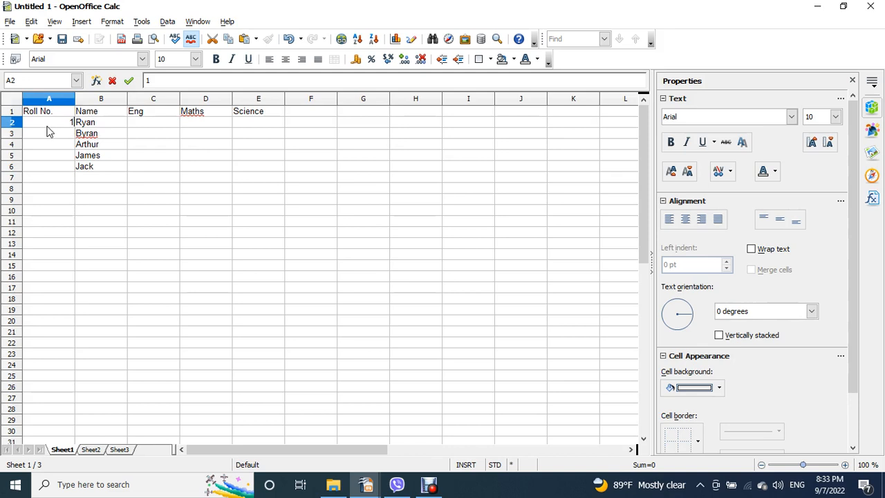
left_click(65, 134)
type("2")
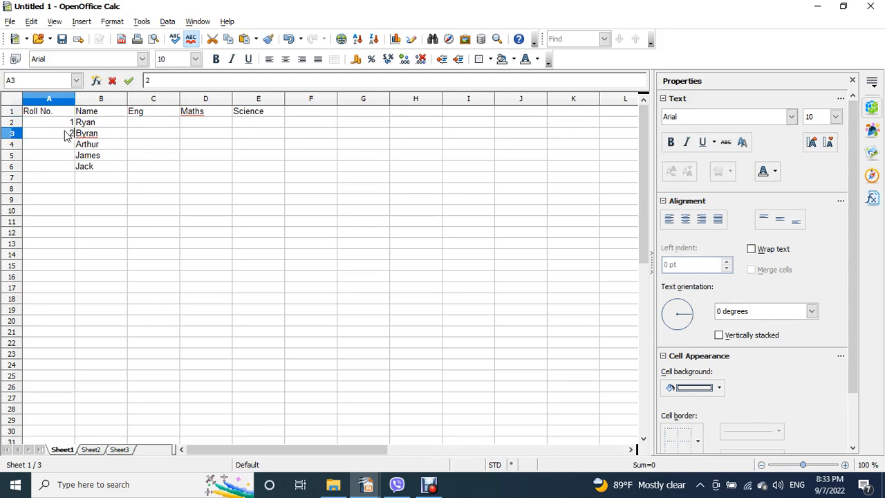
left_click(102, 146)
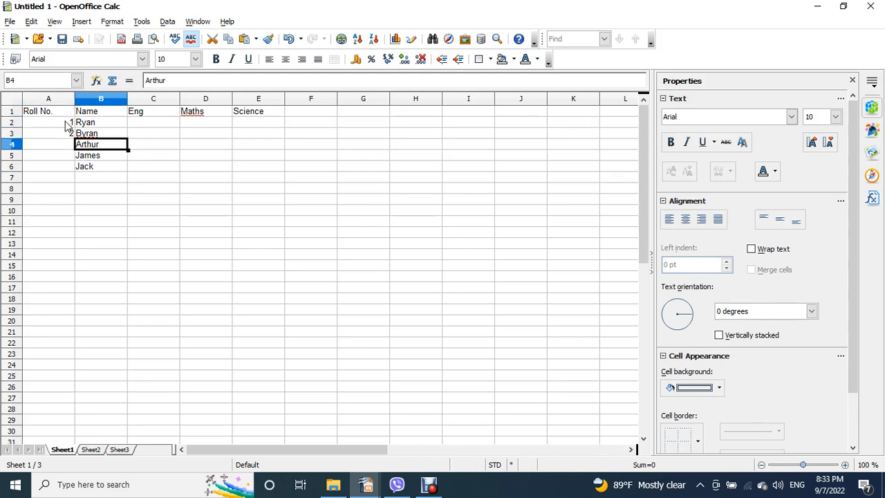
- Extend the roll number series from A2:A3 down to A7 and enter the sixth student's first name in B7
left_click_drag(66, 123, 75, 138)
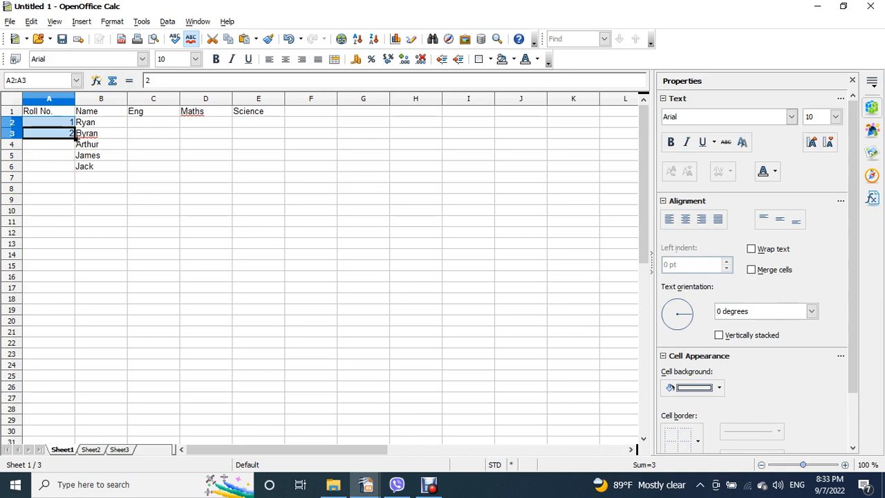
left_click(130, 144)
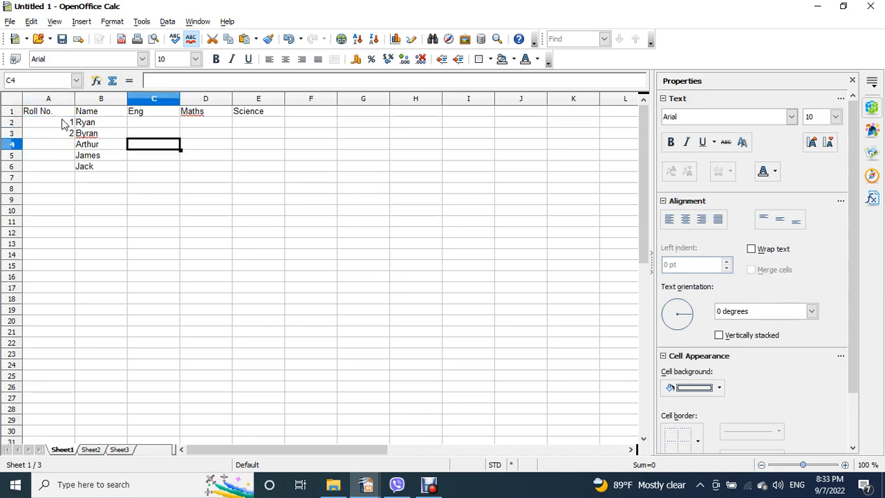
left_click_drag(63, 123, 64, 136)
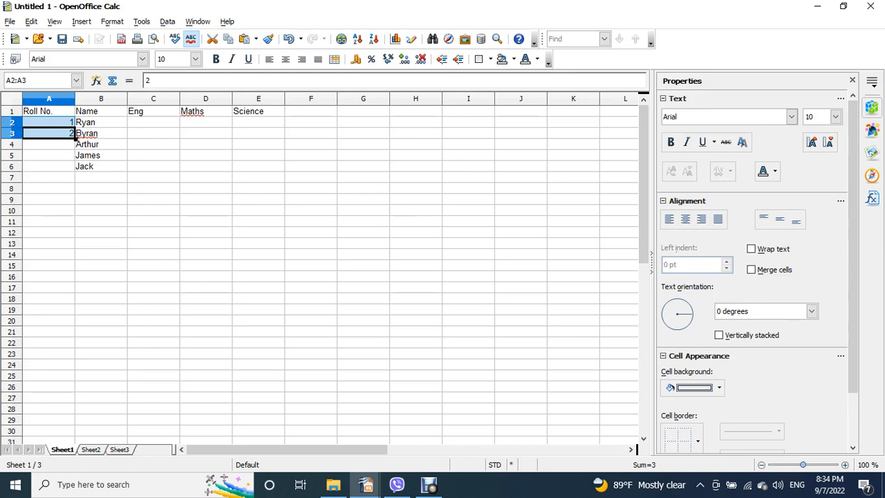
left_click_drag(75, 138, 74, 181)
left_click(86, 178)
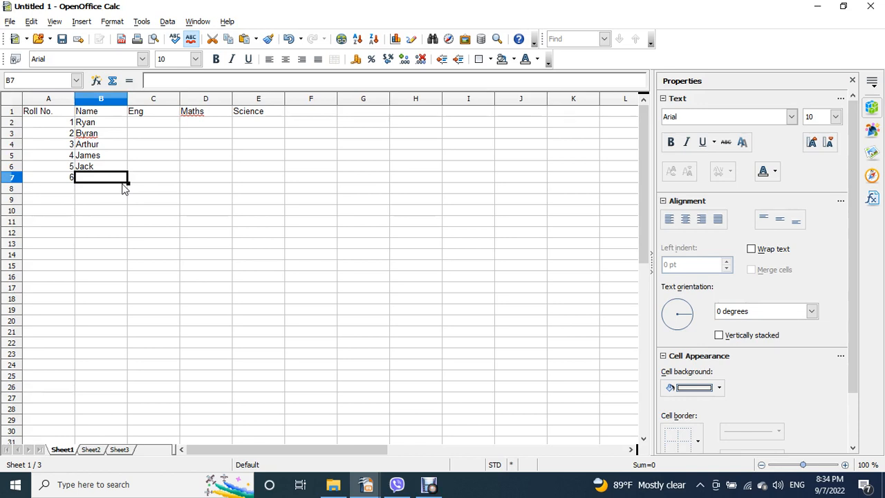
type("Jessica")
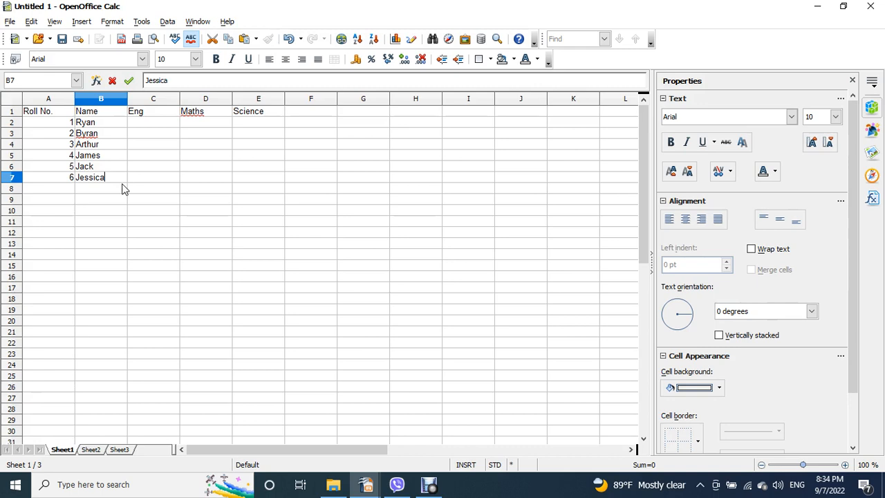
- Enter the first student's marks in row 2: 40 for Eng, 65 for Maths and 80 for Science
left_click(151, 126)
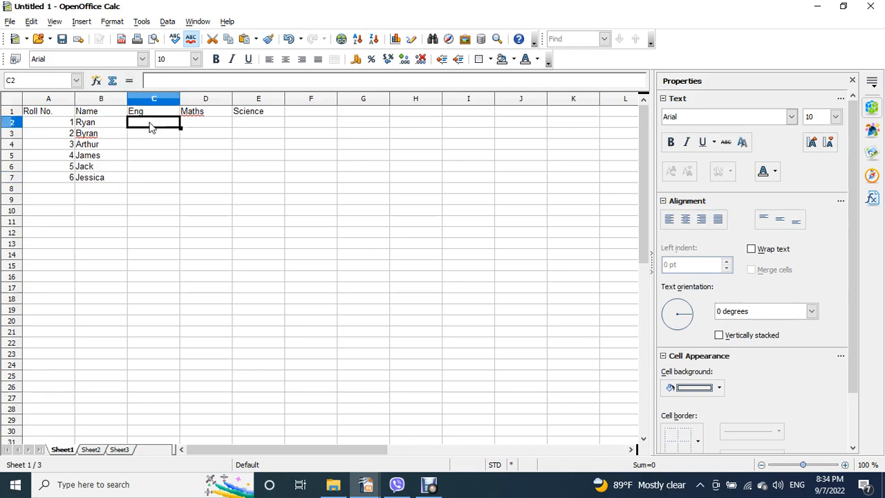
type("40")
left_click(193, 129)
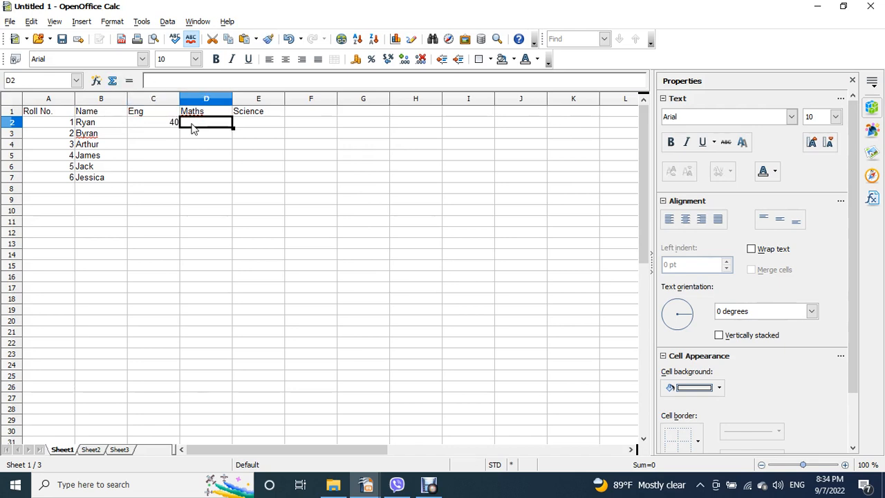
type("65")
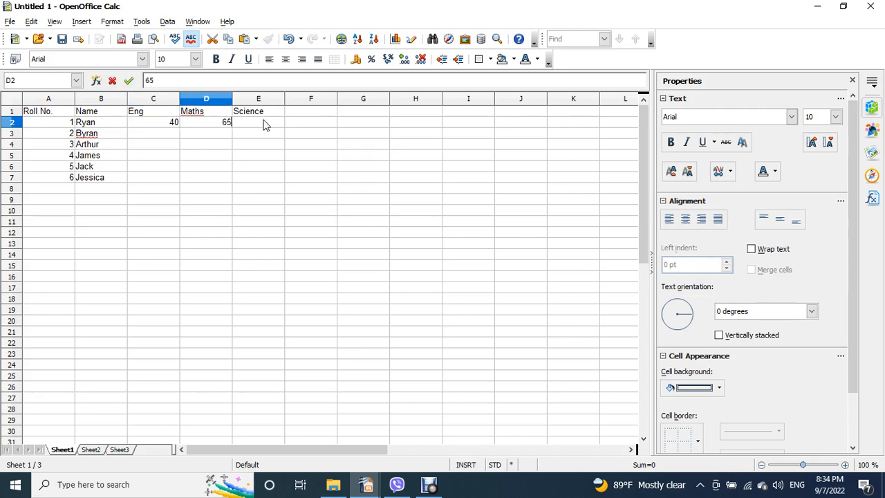
left_click(264, 124)
type("80")
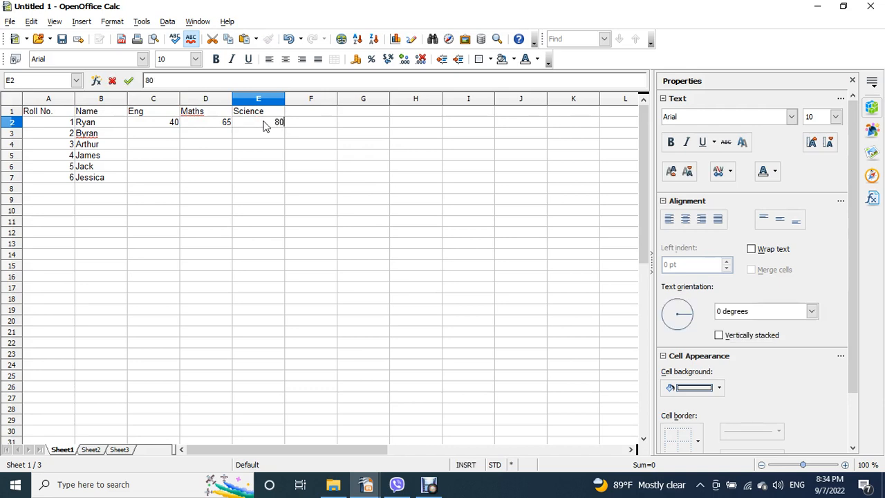
left_click(346, 158)
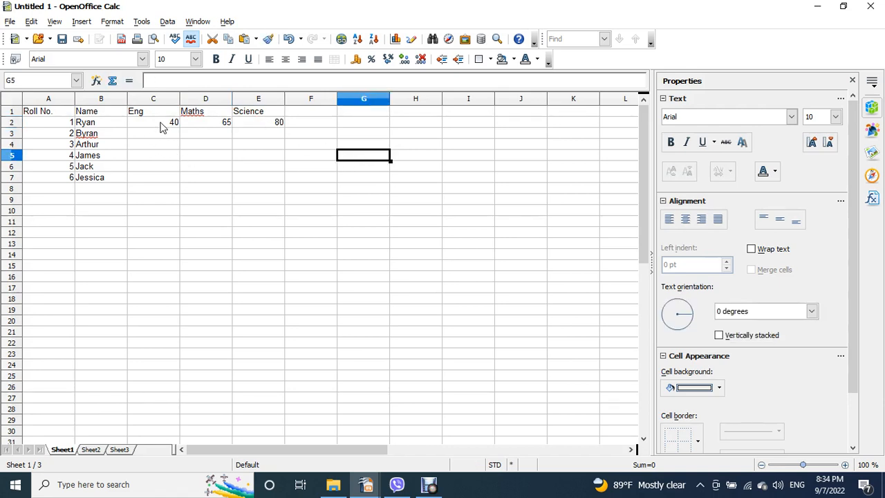
- Copy the first student's three marks in C2:E2
left_click_drag(164, 125, 227, 114)
left_click(259, 137)
left_click_drag(132, 122, 264, 127)
right_click(230, 124)
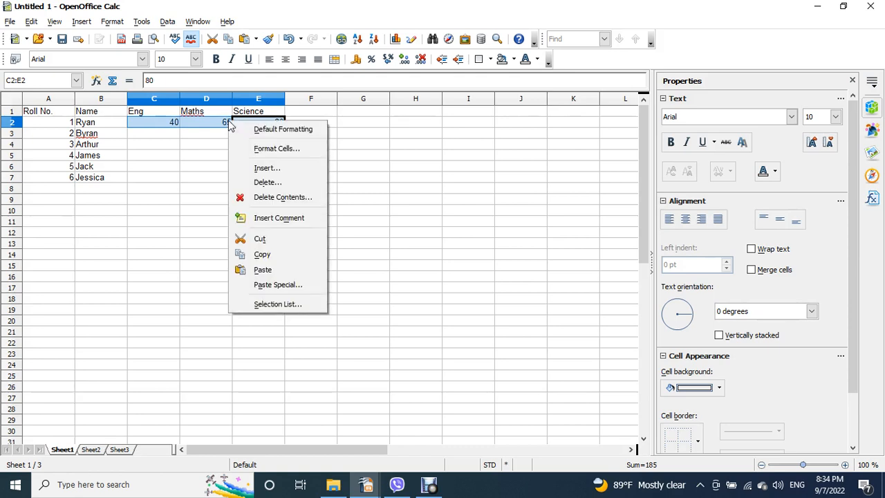
left_click(257, 254)
- Paste the copied marks into the Eng column from C3 downward using Paste Special with Transpose
left_click(141, 132)
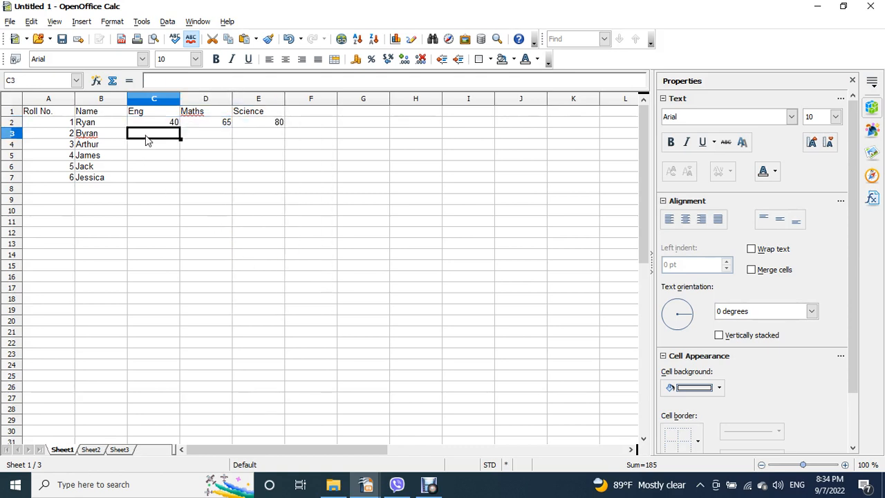
right_click(146, 133)
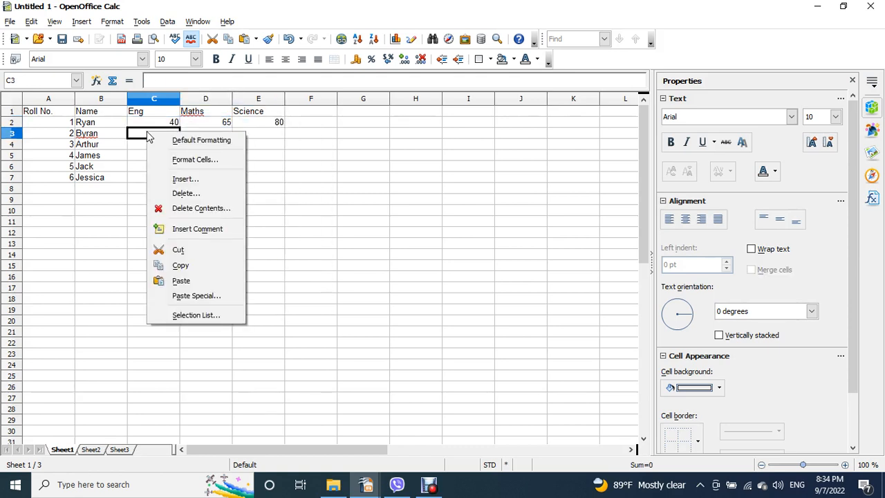
left_click(186, 297)
left_click(258, 338)
left_click(259, 339)
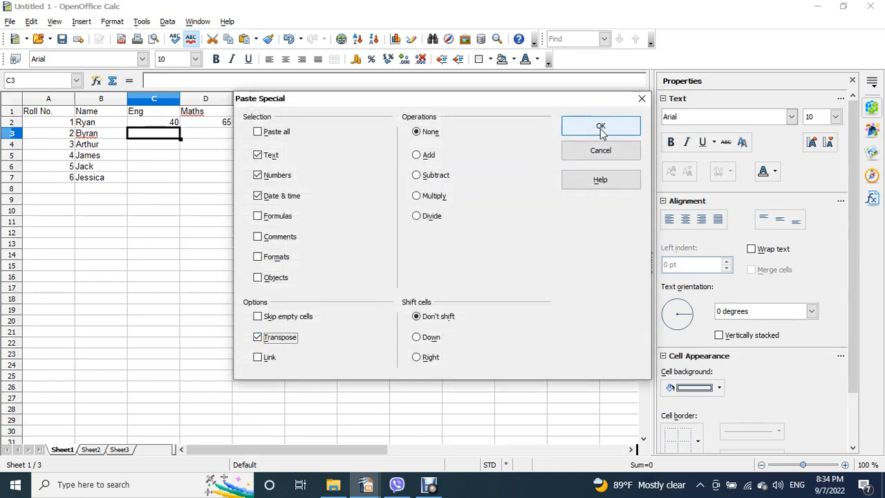
left_click(601, 127)
left_click(186, 179)
left_click(173, 155)
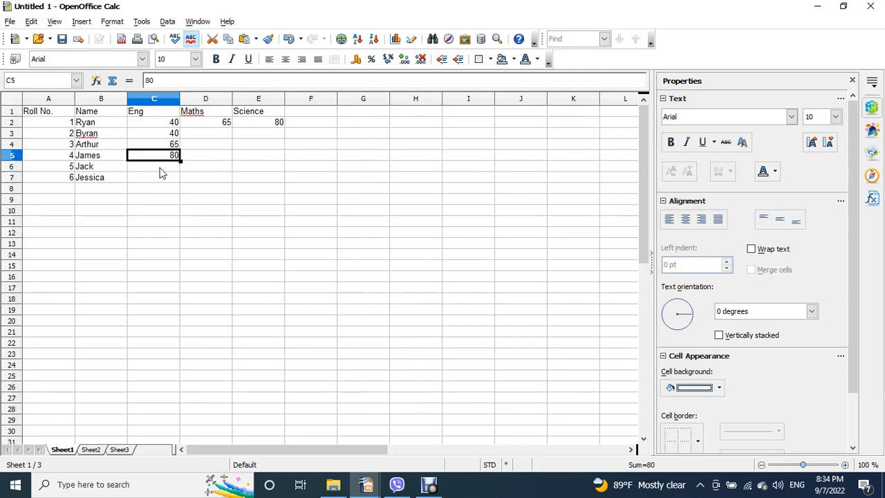
- Enter the remaining Eng marks, 75 in C6 and 90 in C7
left_click(160, 168)
type("75")
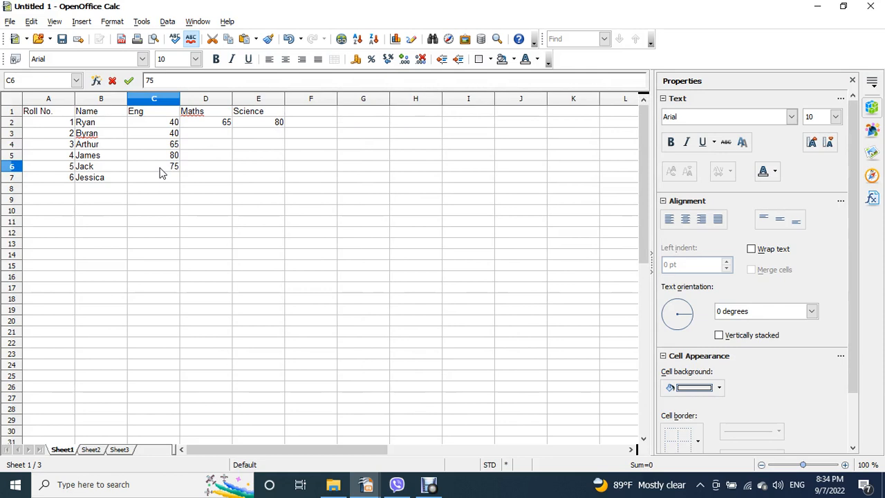
key("Return")
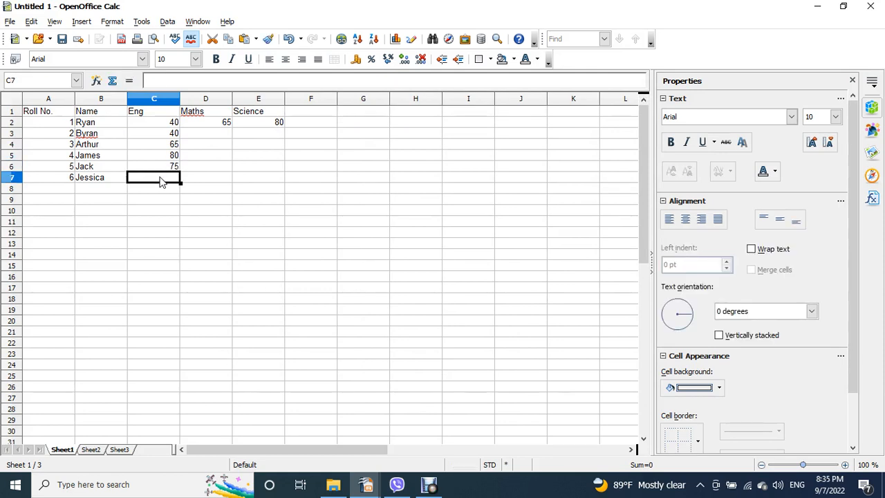
type("90")
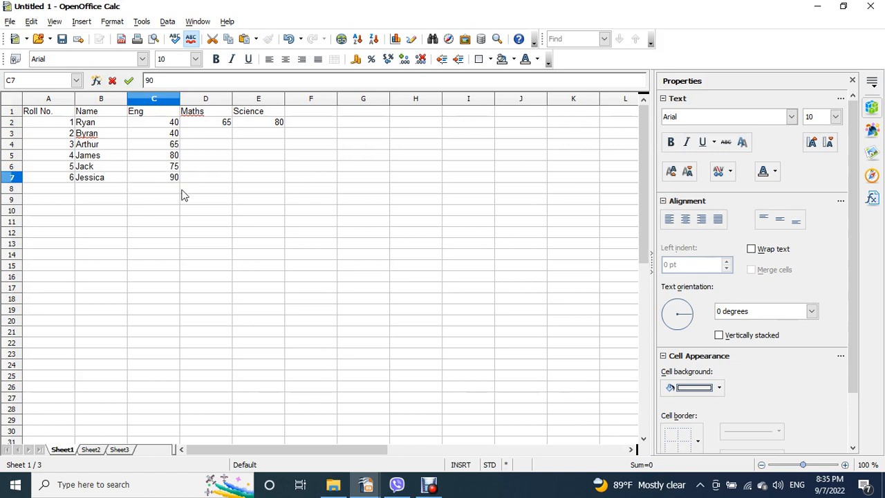
left_click(184, 191)
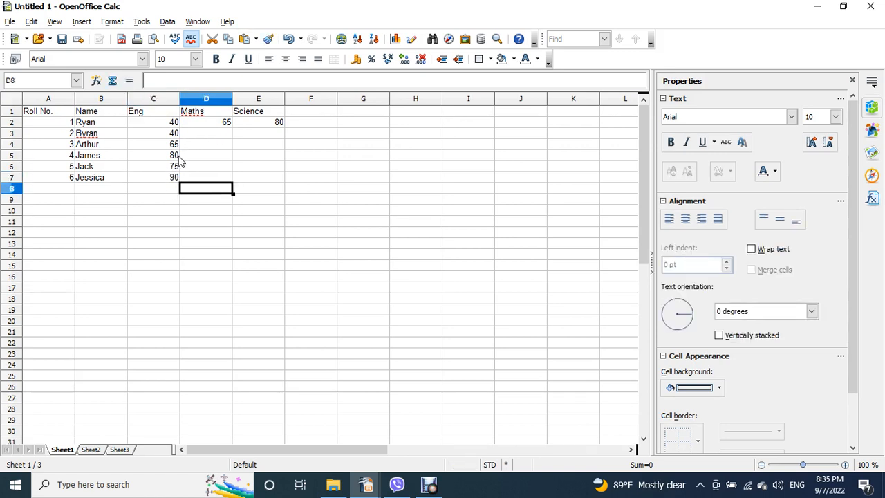
- Copy the Eng marks in C4:C6 and paste them across row 3 from D3 using Paste Special with Transpose
left_click_drag(173, 146, 177, 169)
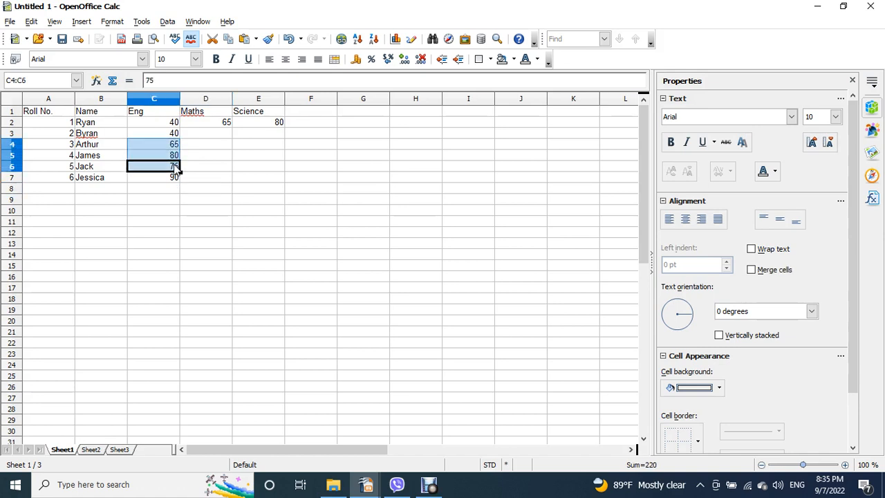
right_click(174, 160)
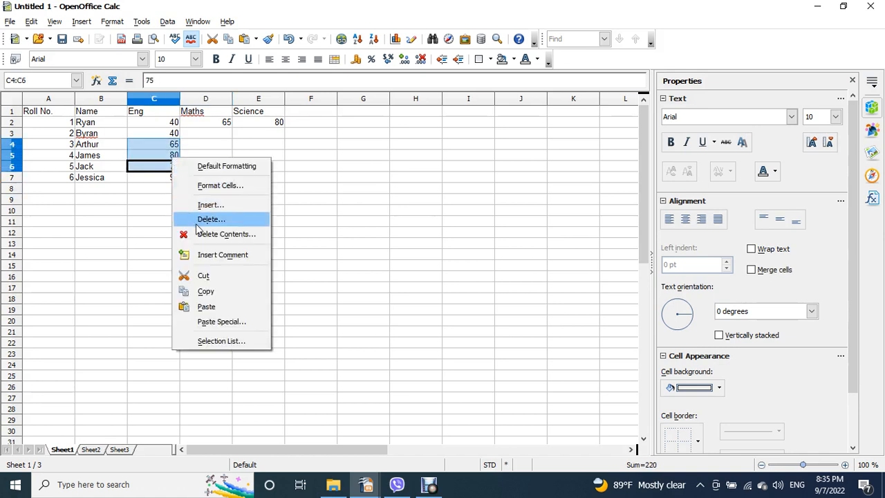
left_click(207, 293)
left_click(207, 132)
right_click(207, 132)
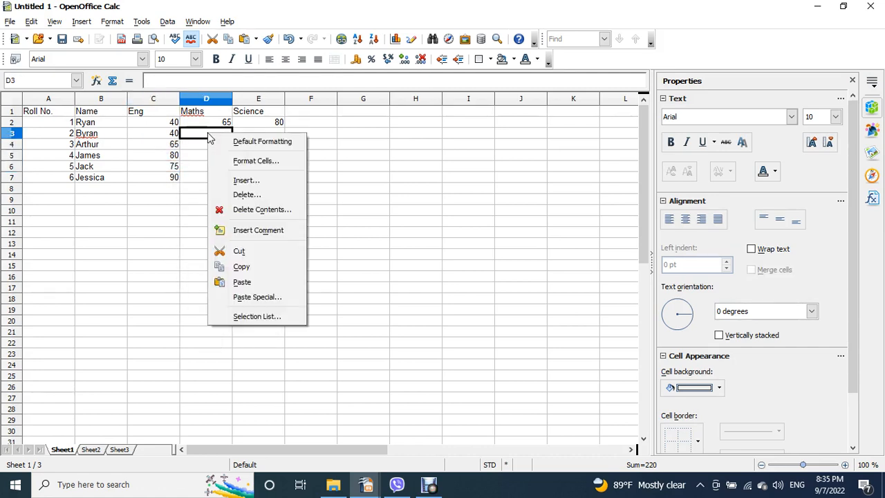
left_click(242, 296)
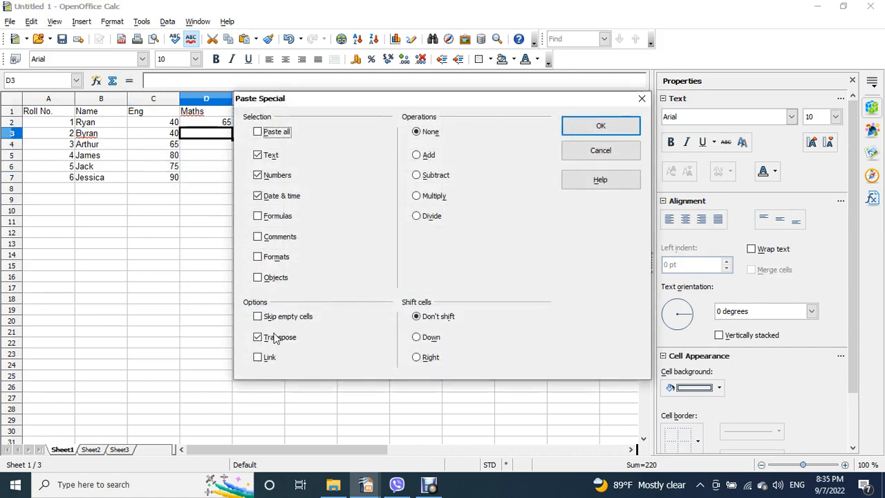
left_click(598, 126)
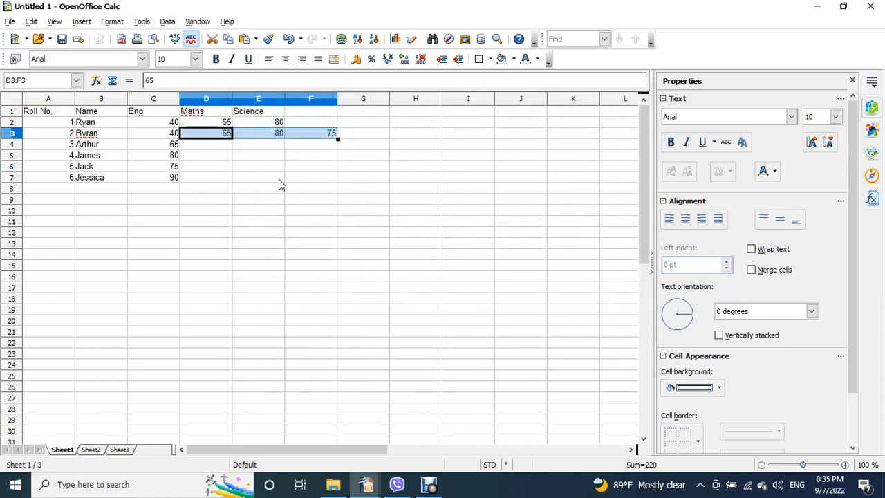
- Clear the surplus mark in F3, outside the Science column
left_click(311, 136)
left_click_drag(323, 142, 231, 152)
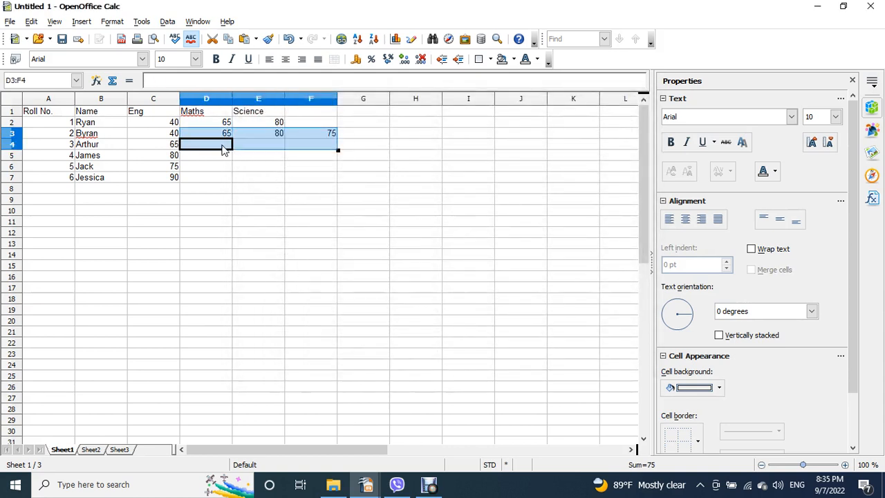
left_click(332, 136)
left_click_drag(330, 143, 289, 155)
left_click(322, 168)
left_click(332, 135)
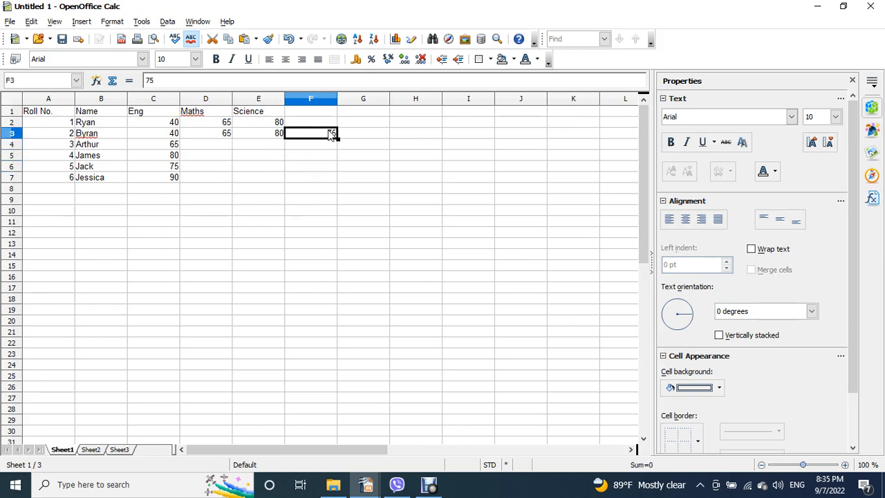
key("BackSpace")
left_click(521, 171)
- Enter the Maths mark 70 in D4 and the Science marks 45, 65 and 77 in E4:E6
left_click(207, 158)
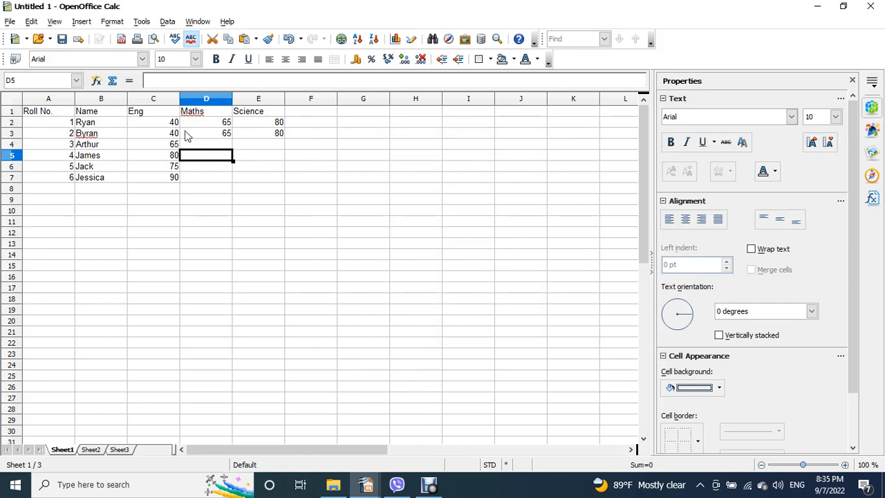
left_click(224, 145)
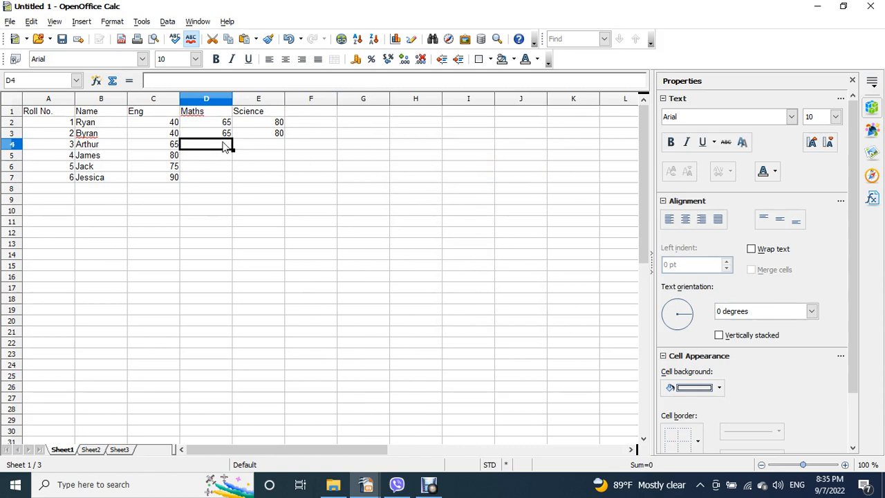
type("70")
left_click(268, 150)
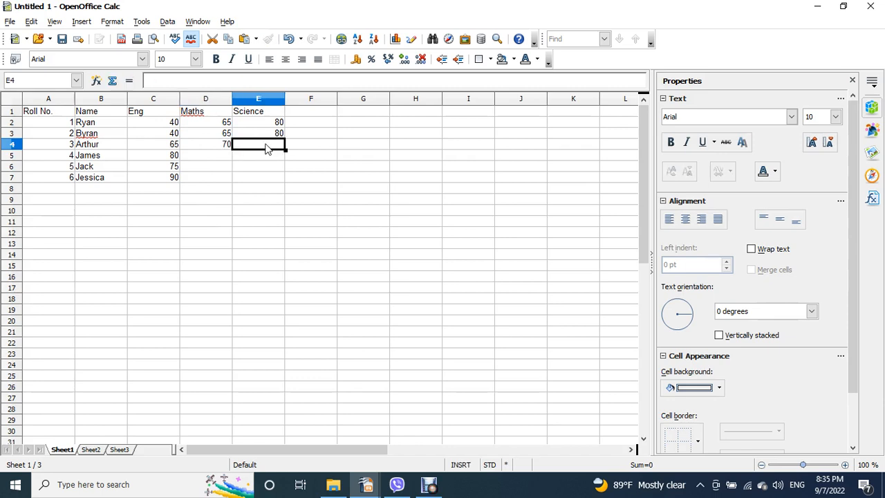
type("45")
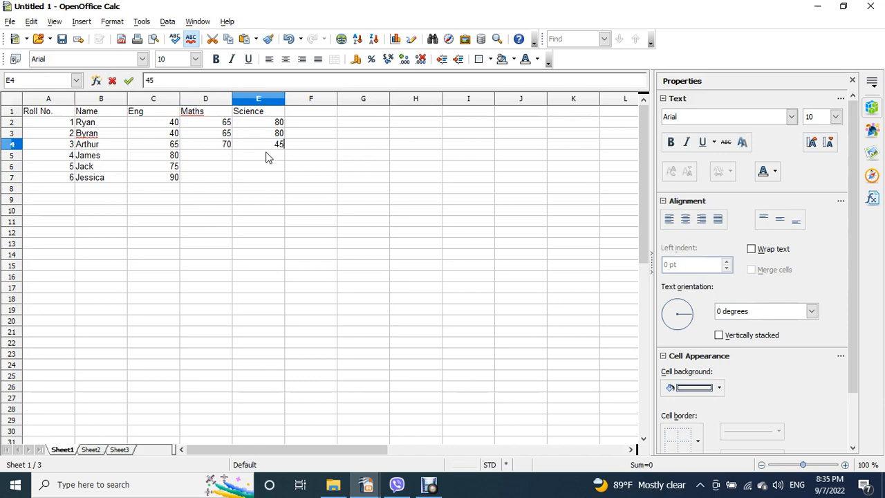
left_click(263, 158)
type("65")
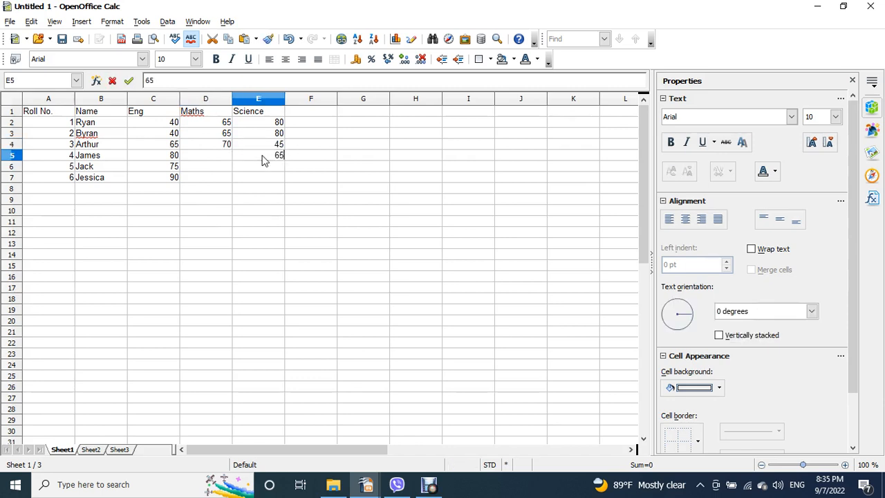
left_click(265, 167)
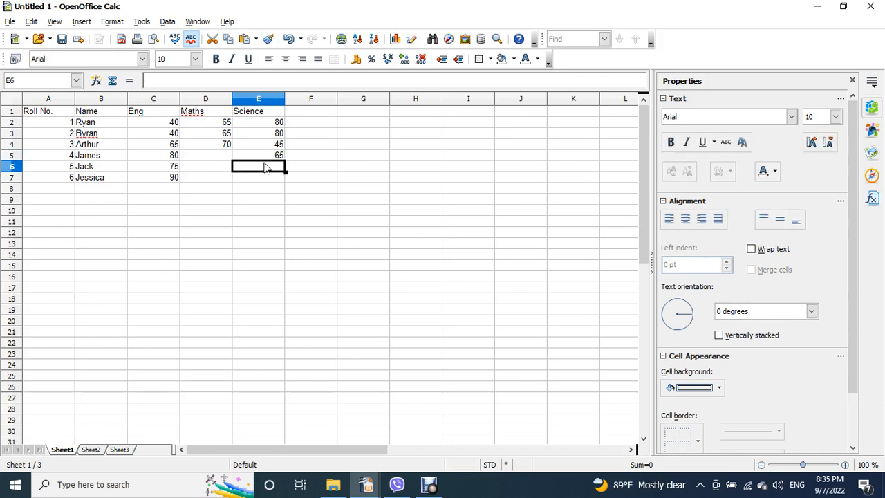
type("77")
left_click(268, 180)
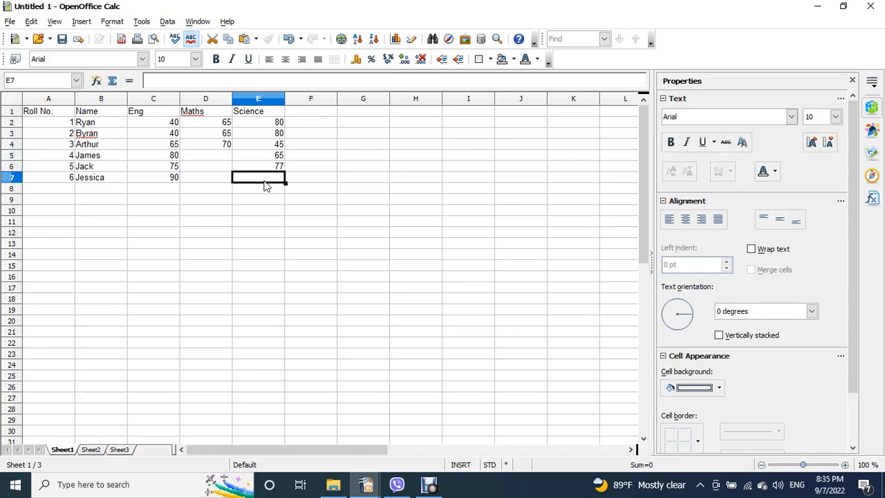
- Copy the Science marks in E4:E6 and paste them into the Maths column at D5:D7
left_click(276, 158)
mouse_move(276, 159)
left_mouse_down()
mouse_move(275, 170)
mouse_move(275, 145)
mouse_move(276, 169)
left_mouse_up()
right_click(274, 166)
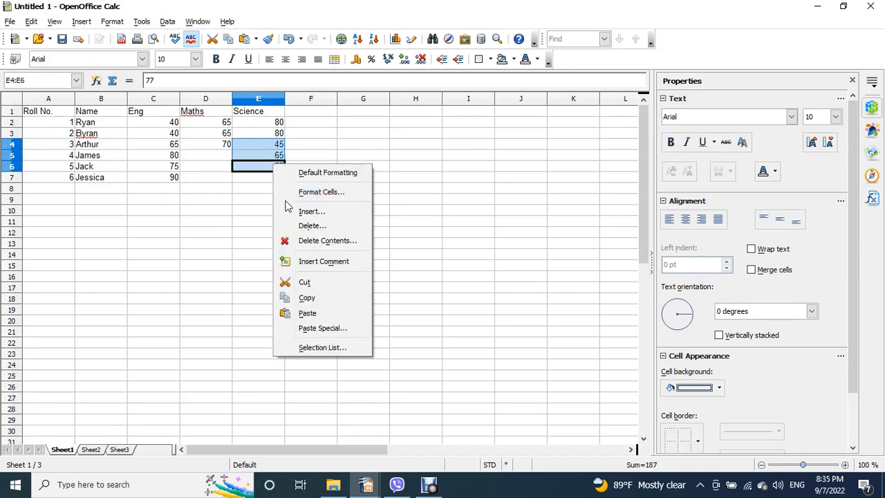
left_click(311, 303)
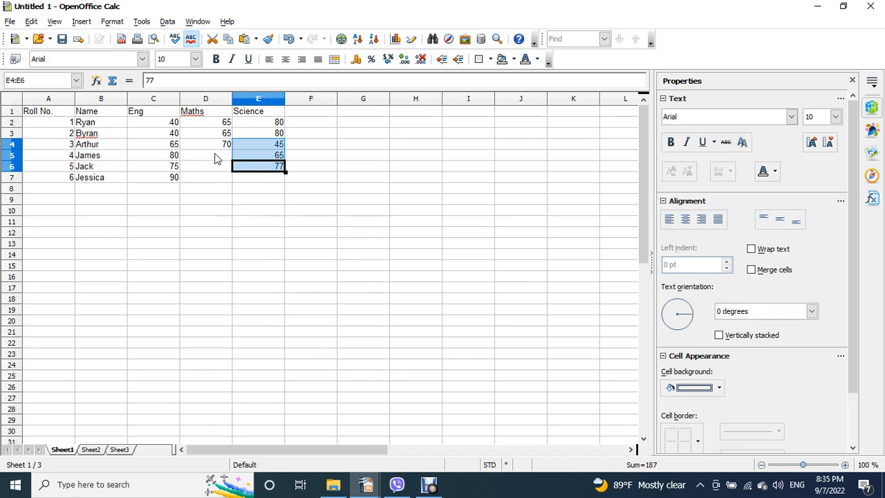
right_click(215, 159)
left_click(249, 302)
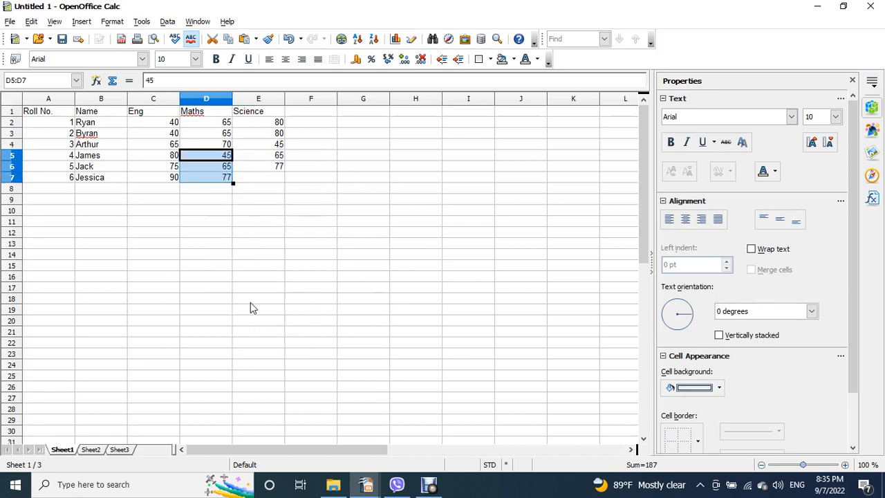
left_click(251, 192)
- Enter the last student's Science mark, 55, in E7
left_click_drag(172, 166, 203, 168)
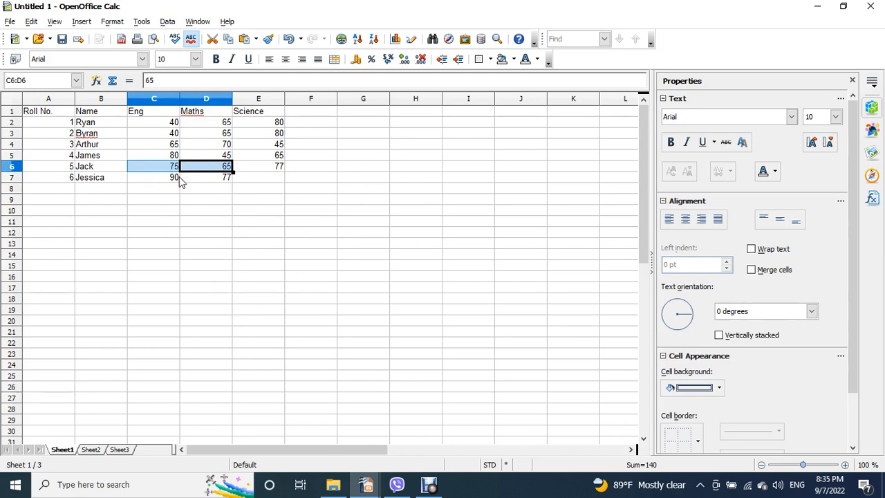
left_click_drag(279, 170, 279, 182)
left_click(279, 182)
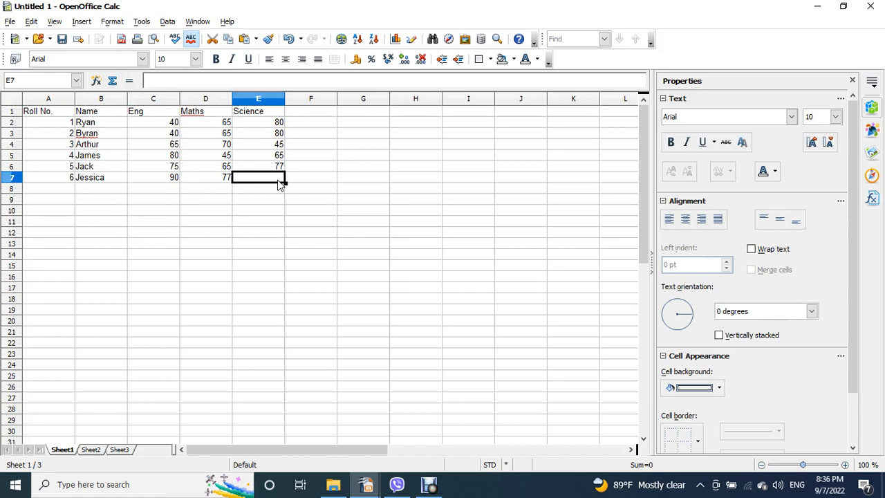
type("55")
left_click(307, 221)
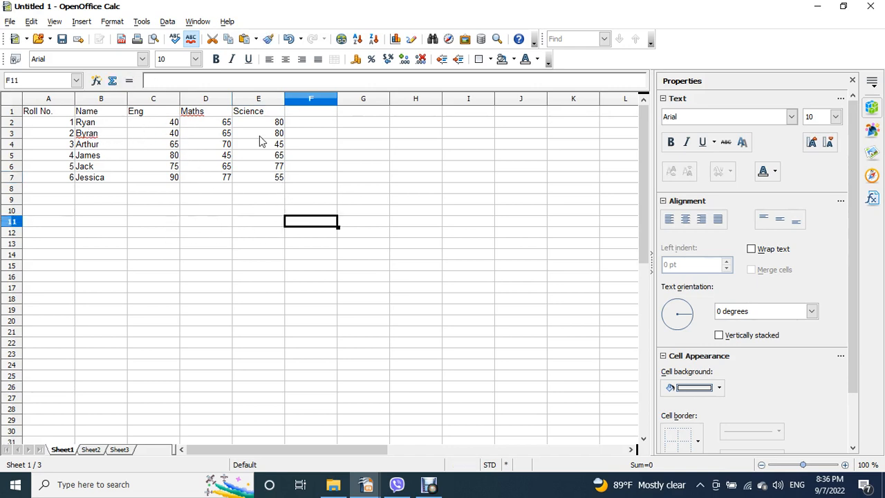
- Apply borders around and between all cells of the marks table, A1:F7, including the empty column F
left_click_drag(192, 114, 256, 113)
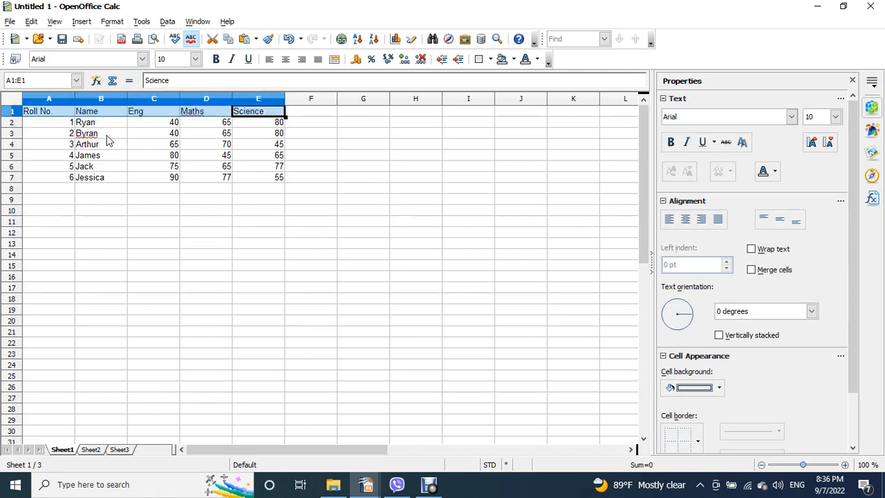
left_click(78, 124)
left_click_drag(72, 115, 319, 179)
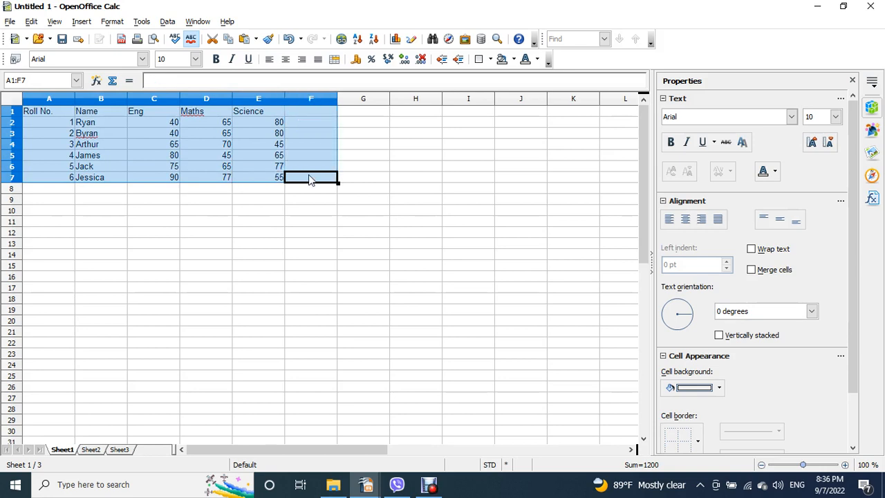
left_click(698, 440)
left_click(699, 343)
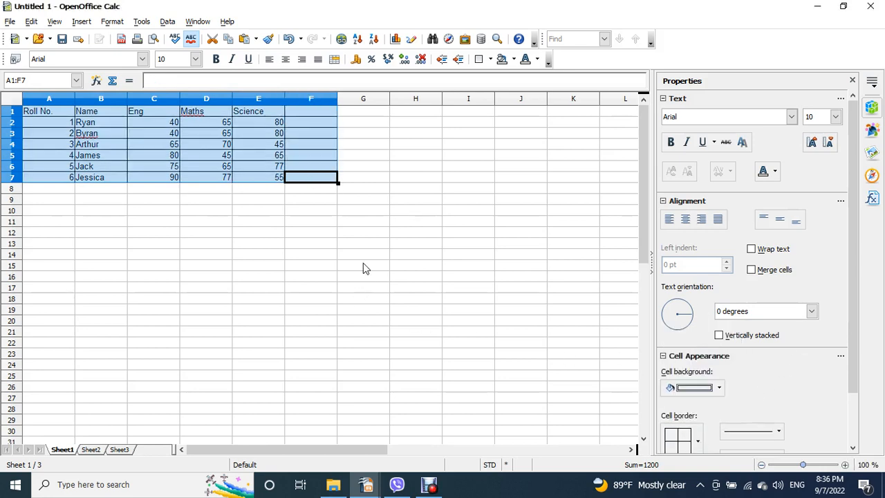
left_click(348, 216)
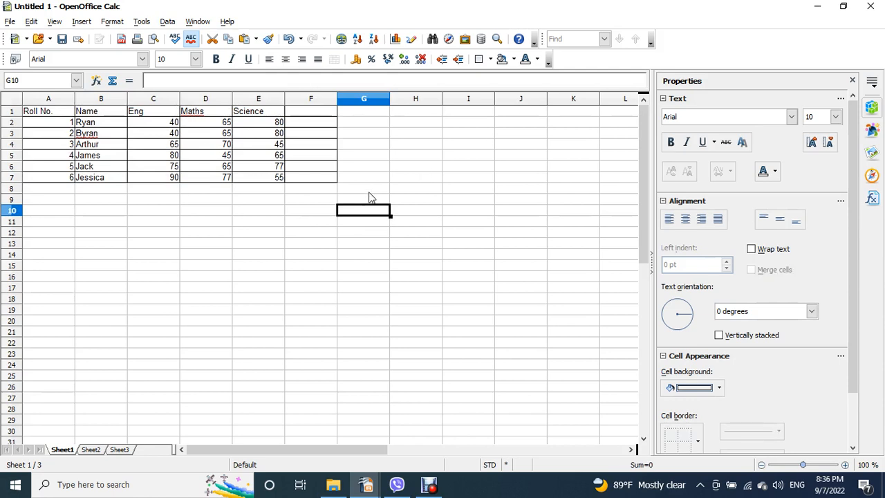
- Add the header Total in F1 and total the first student's marks in F2 with =SUM(C2:E2)
left_click(311, 116)
type("Total")
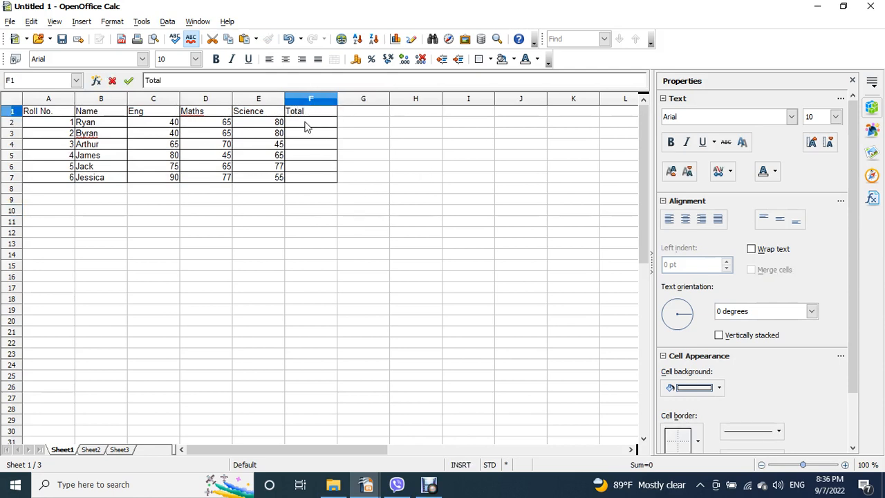
left_click(310, 126)
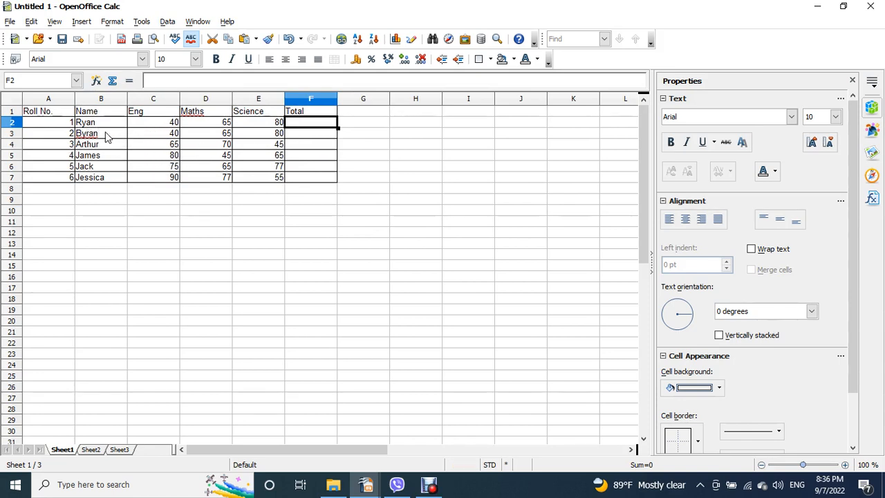
left_click(112, 80)
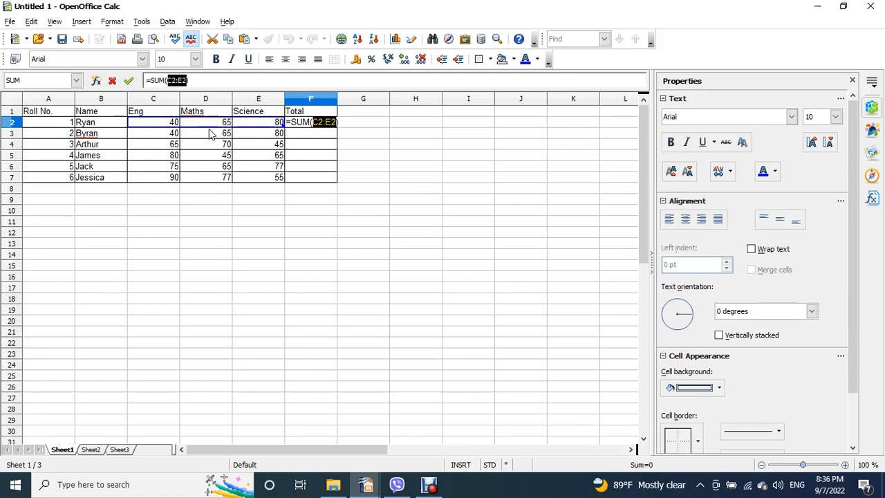
key("Return")
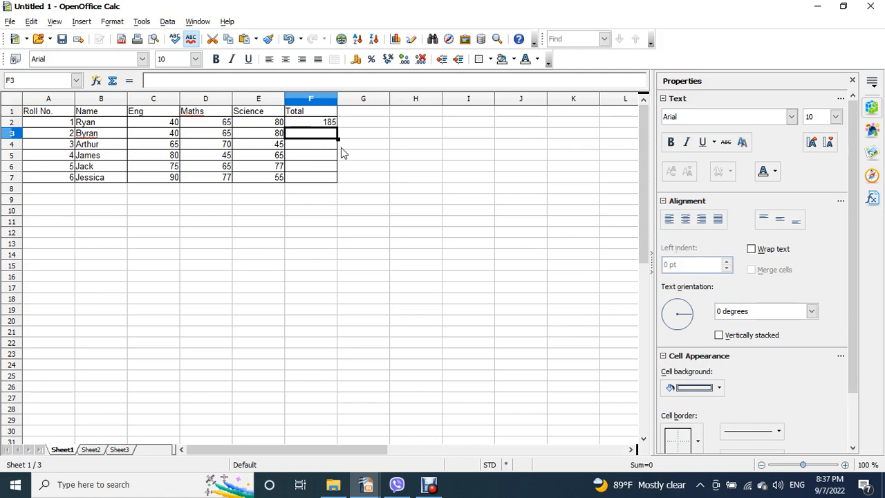
- Total the second student's marks in F3 with a comma-separated SUM formula, =sum(C3,D3,E3)
type("=sum")
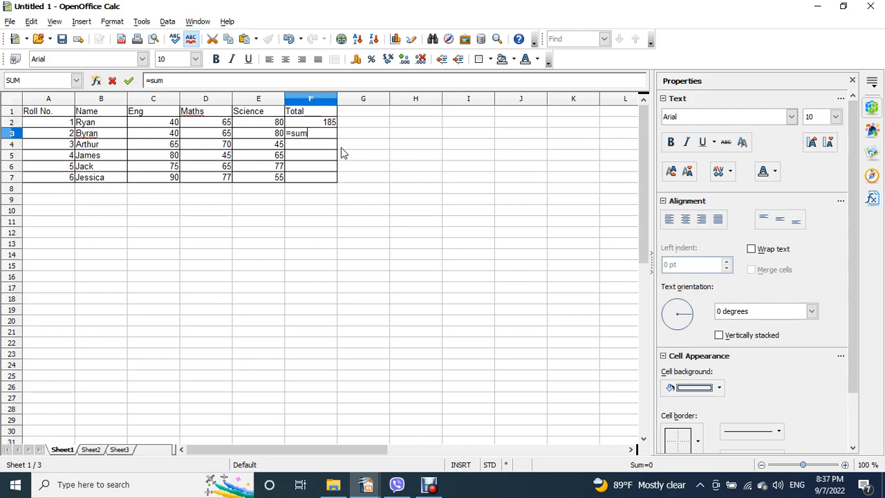
type("(")
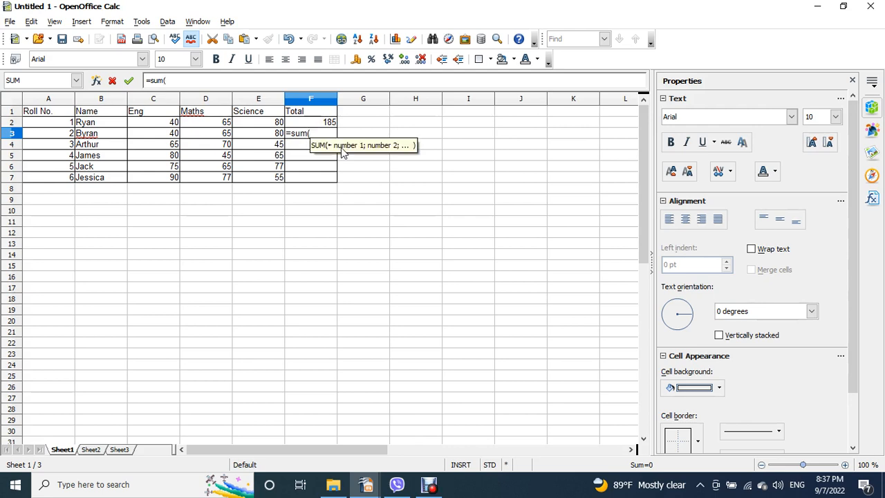
type(")")
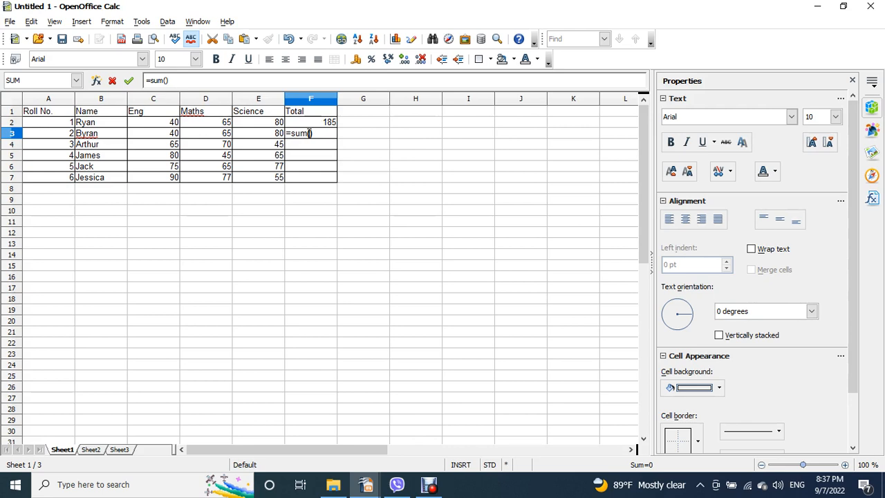
left_click(311, 132)
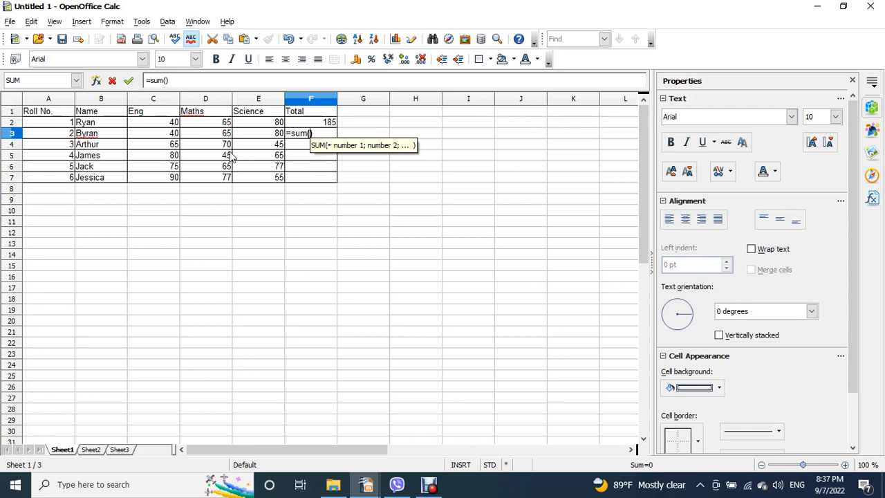
left_click(172, 137)
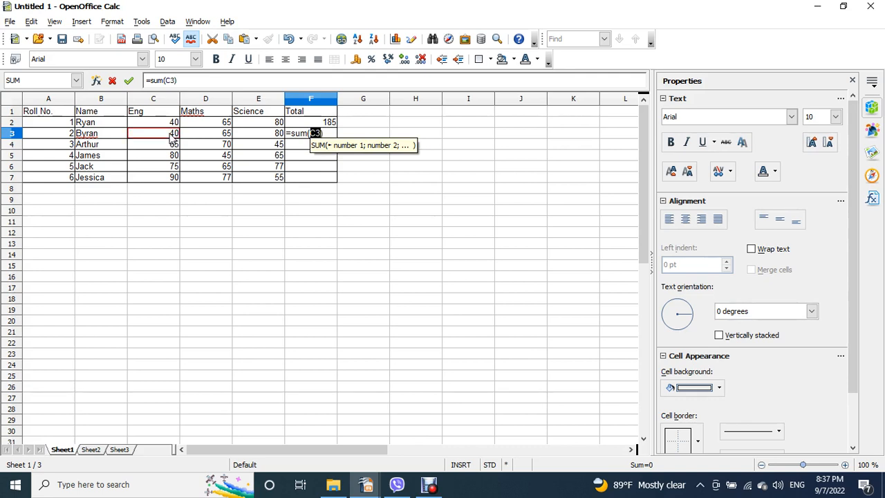
type(",")
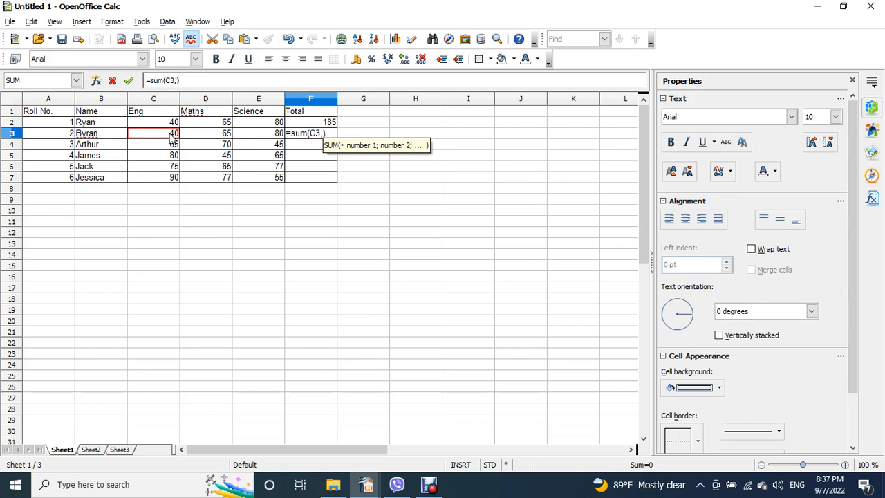
left_click(206, 135)
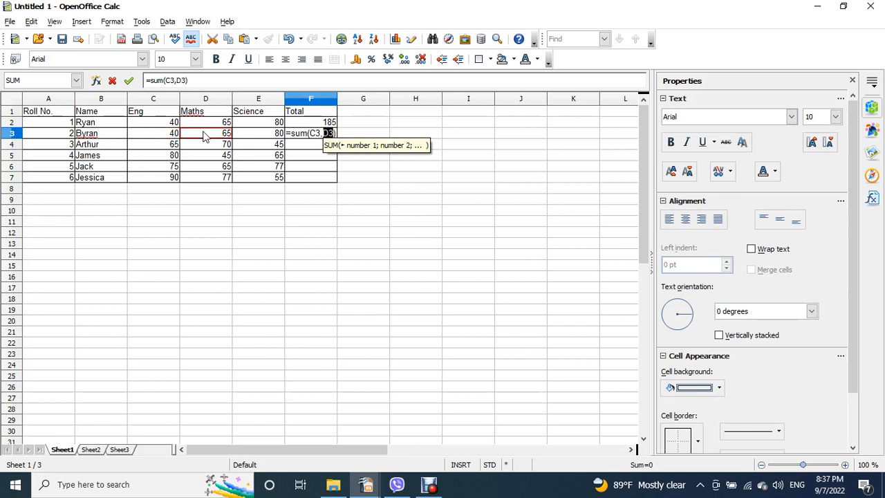
type(",")
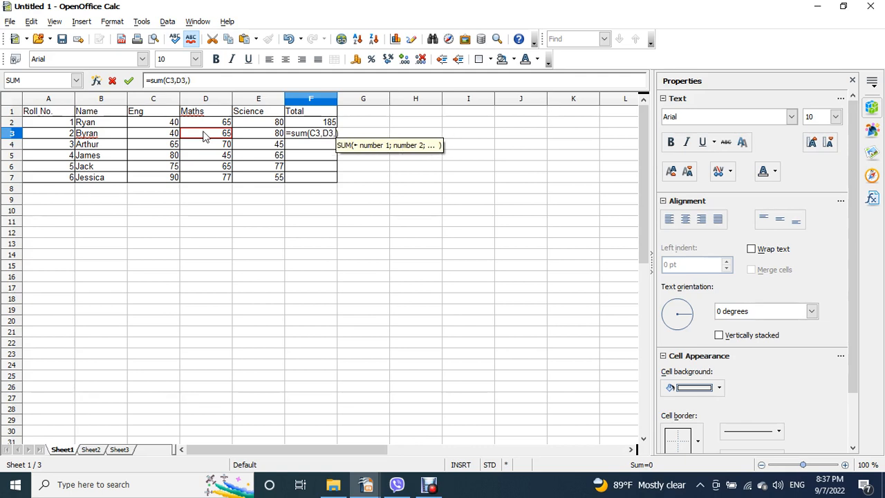
left_click(260, 136)
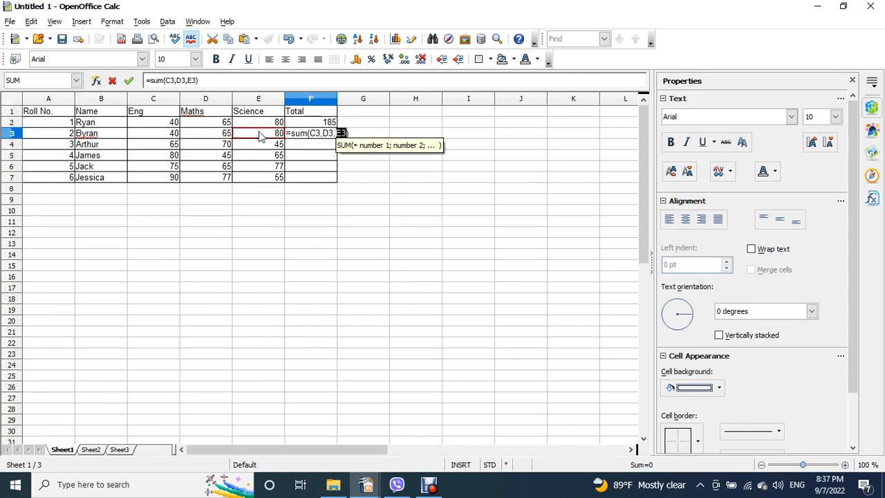
key("Return")
- Correct the formula in F3 to use semicolons as separators, =SUM(C3;D3;E3)
left_click(320, 136)
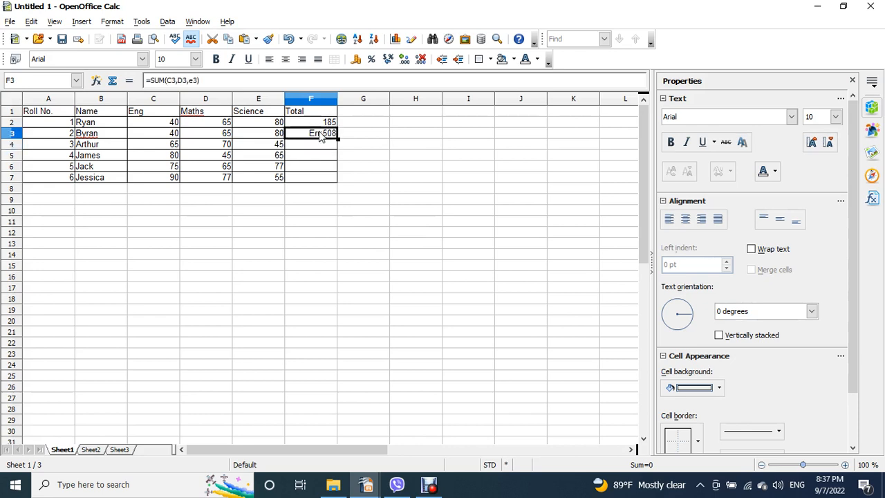
double_click(320, 136)
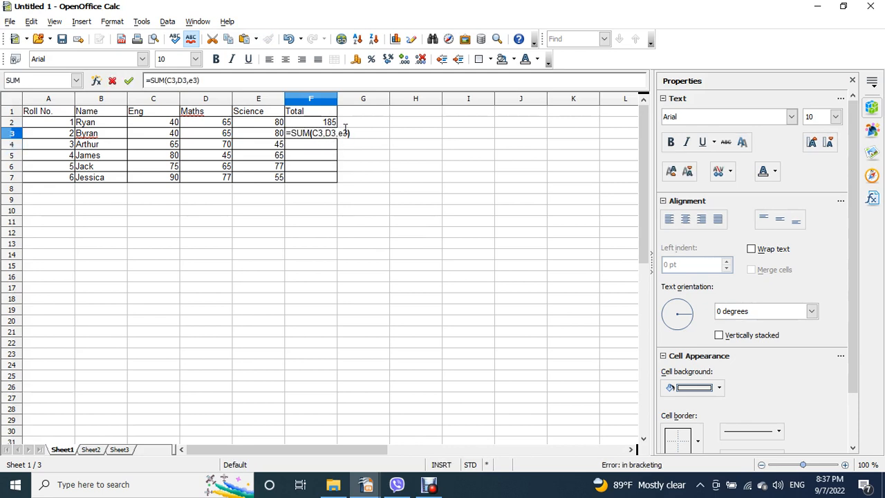
left_click(328, 136)
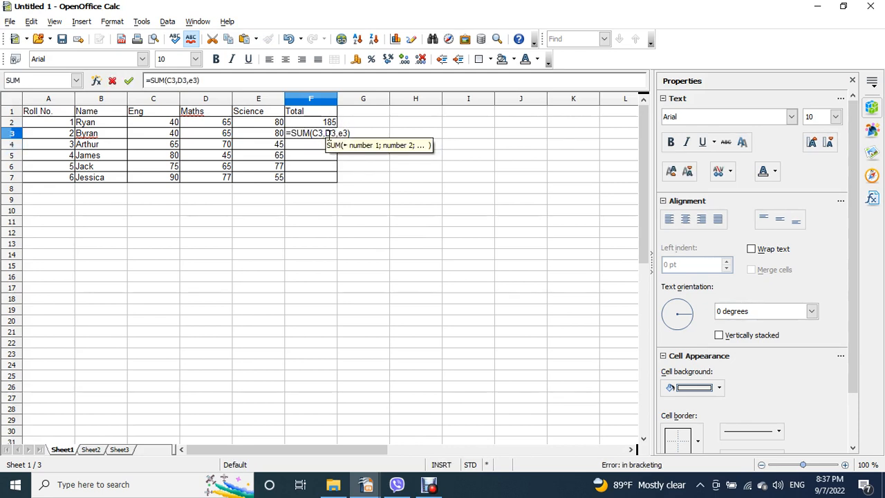
key("BackSpace")
type(";")
left_click(339, 133)
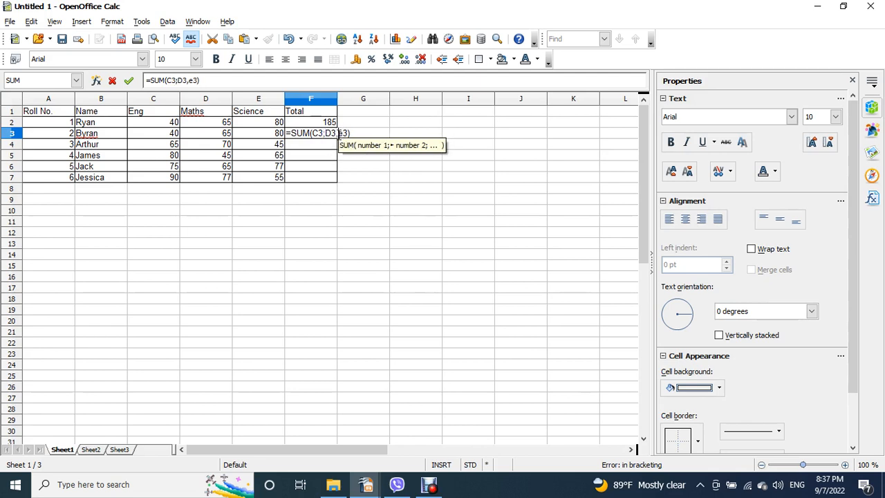
key("BackSpace")
type(";")
key("Delete")
type("E")
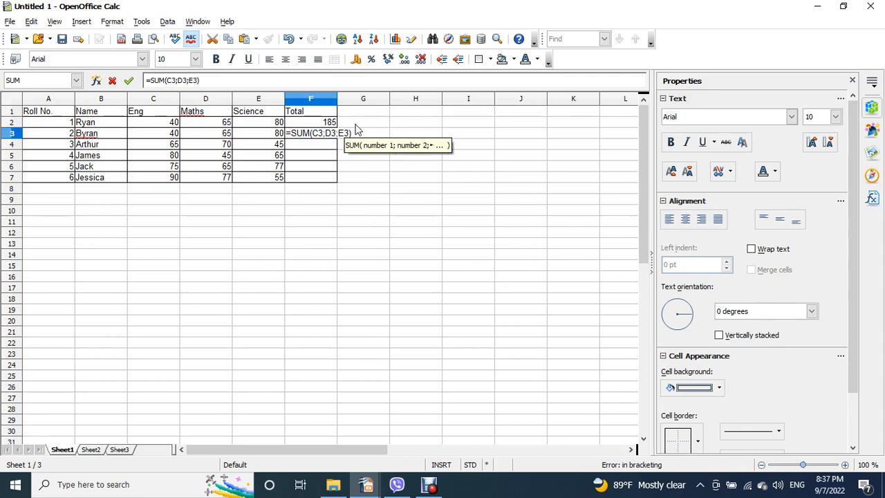
key("Return")
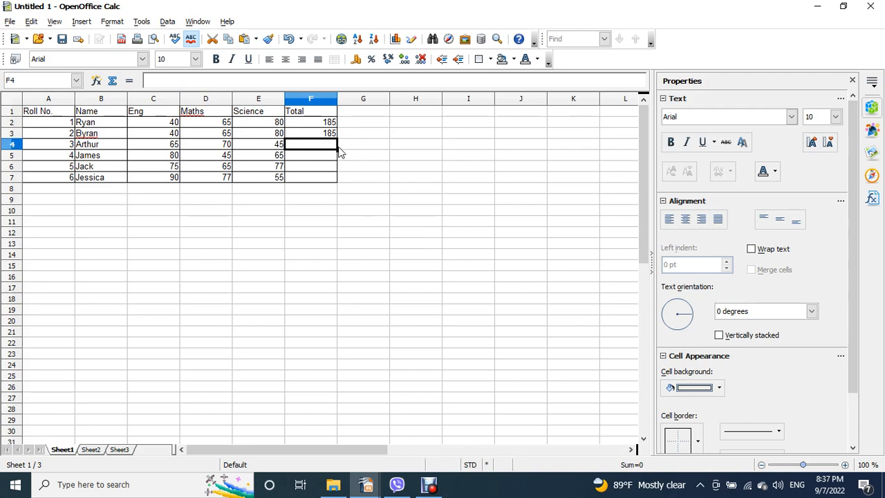
double_click(328, 134)
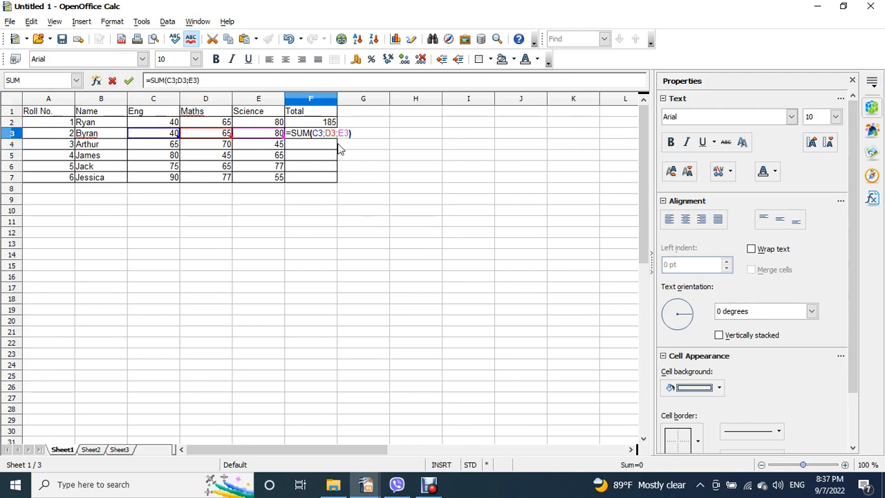
key("Escape")
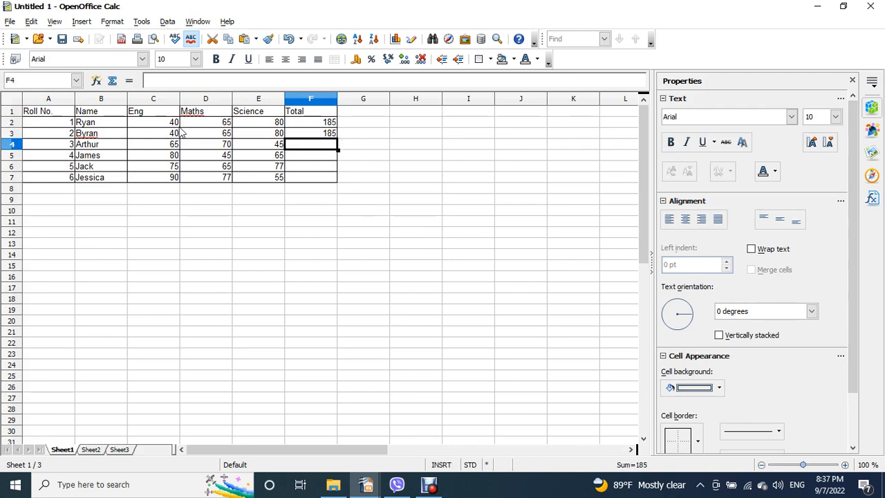
- Change the second student's Eng mark in C3 to 45 and check the total in F3
left_click(173, 135)
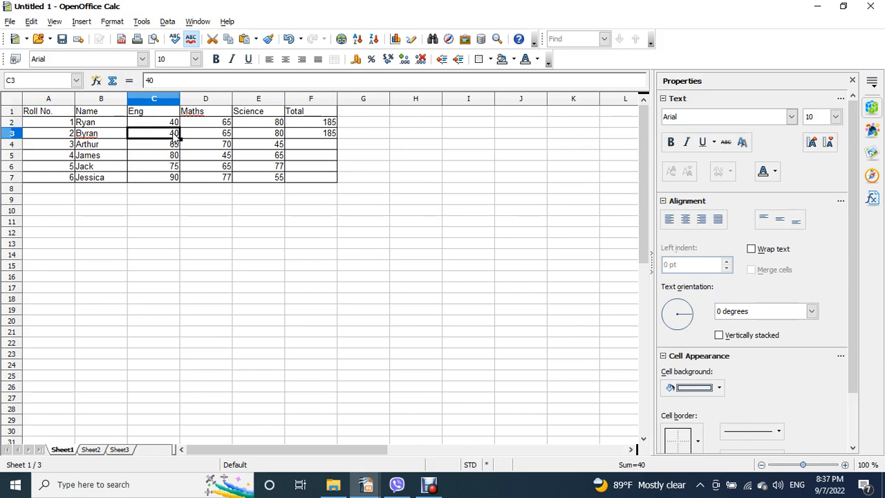
double_click(174, 135)
key("BackSpace")
type("5")
key("Return")
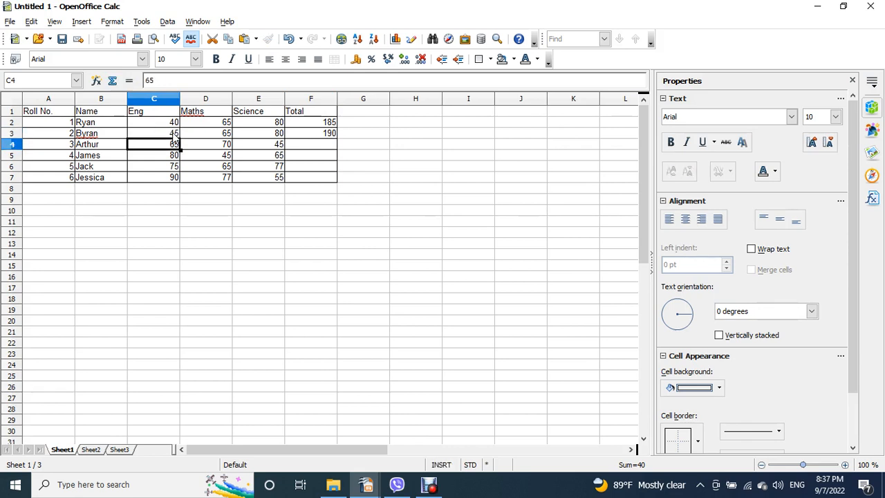
left_click(324, 134)
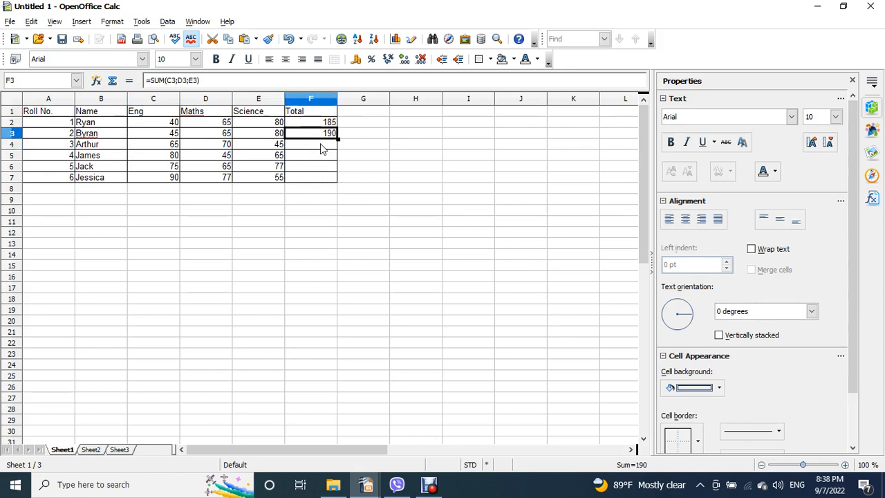
- Total the third student's marks in F4 with the formula =SUM(C4;D4;E4)
left_click(321, 147)
type("=su")
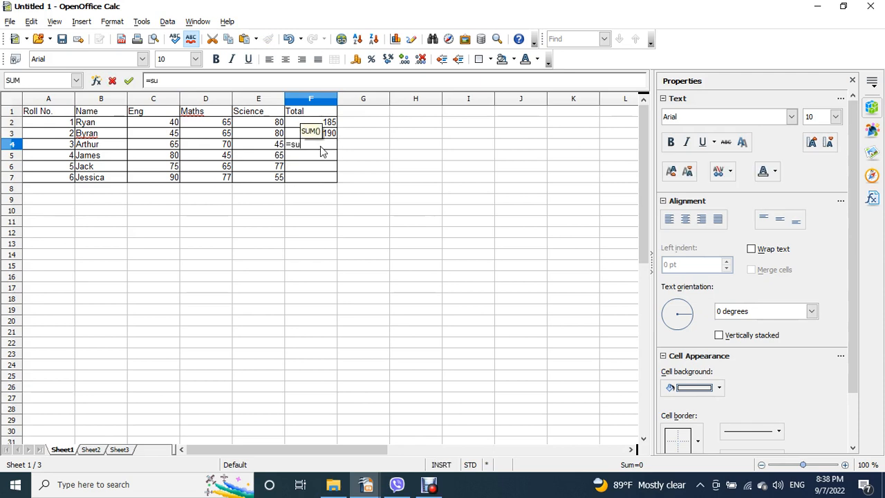
type("m()")
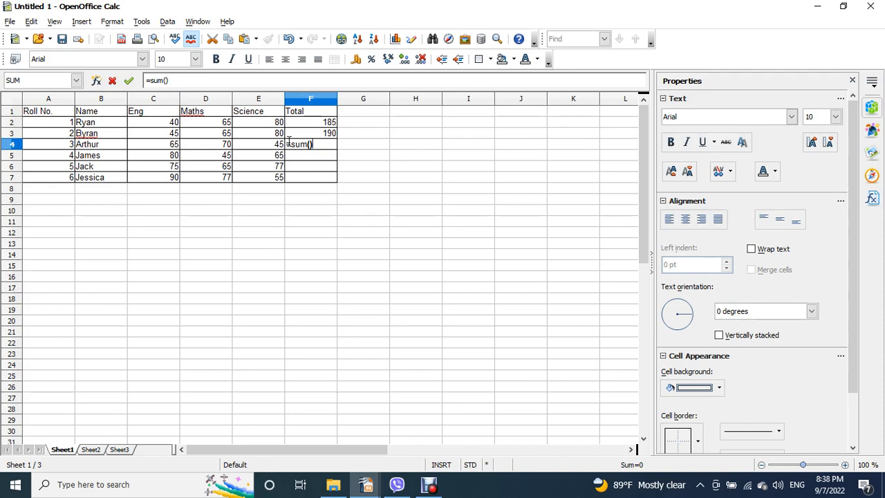
left_click(168, 81)
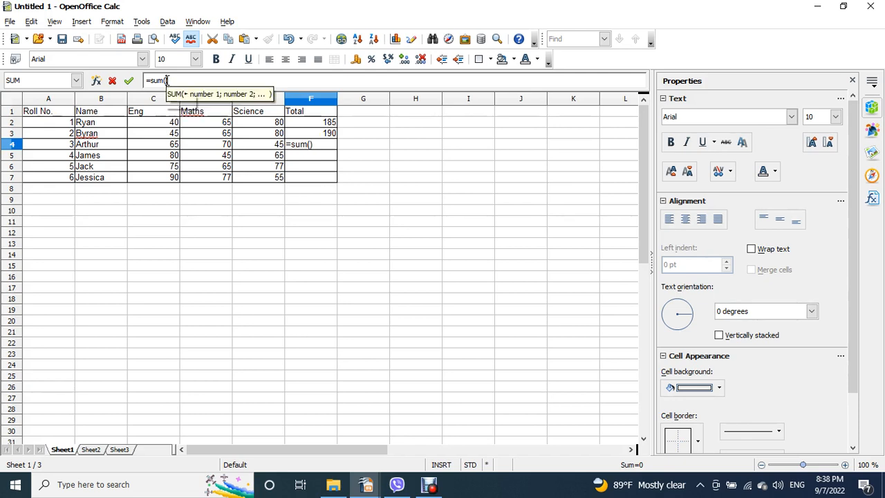
left_click(311, 143)
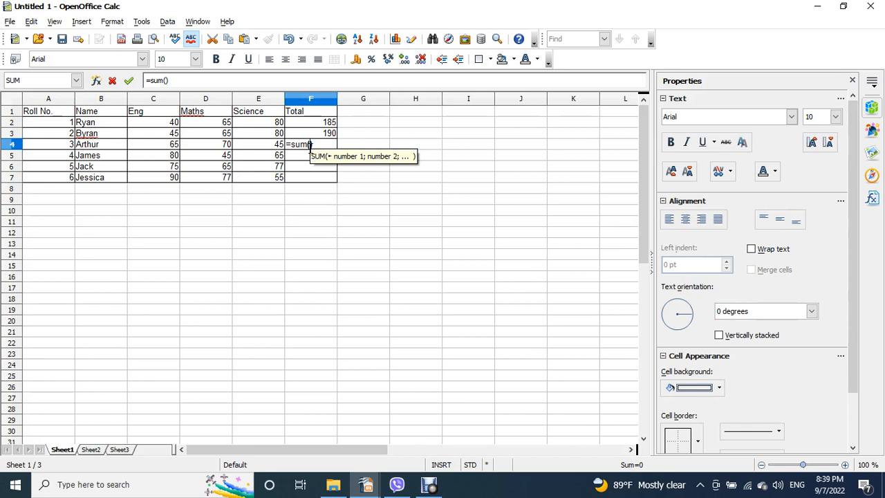
left_click(167, 80)
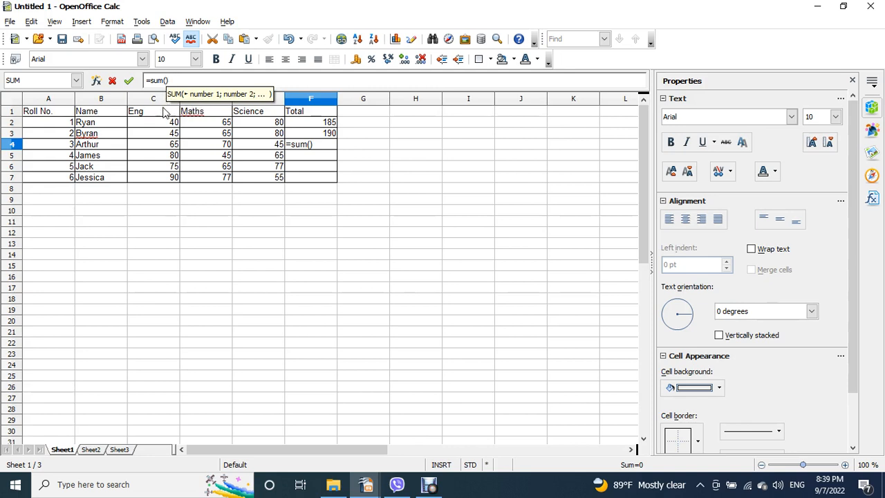
left_click(162, 147)
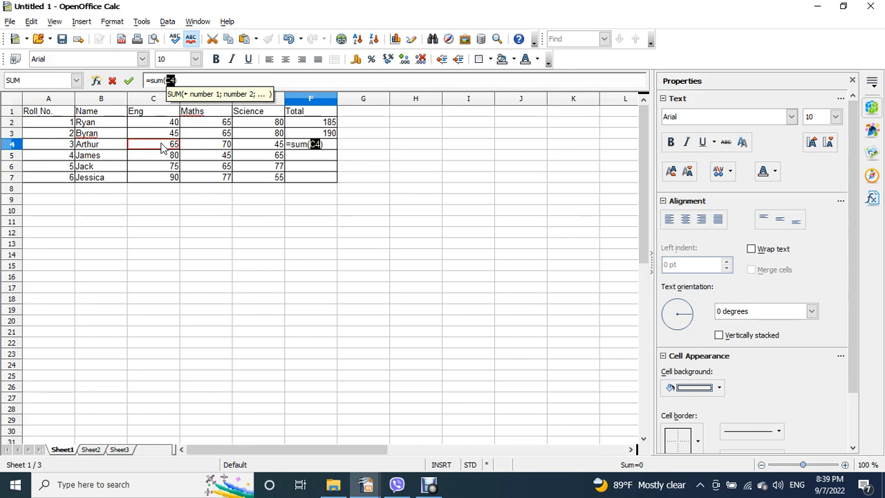
type(";")
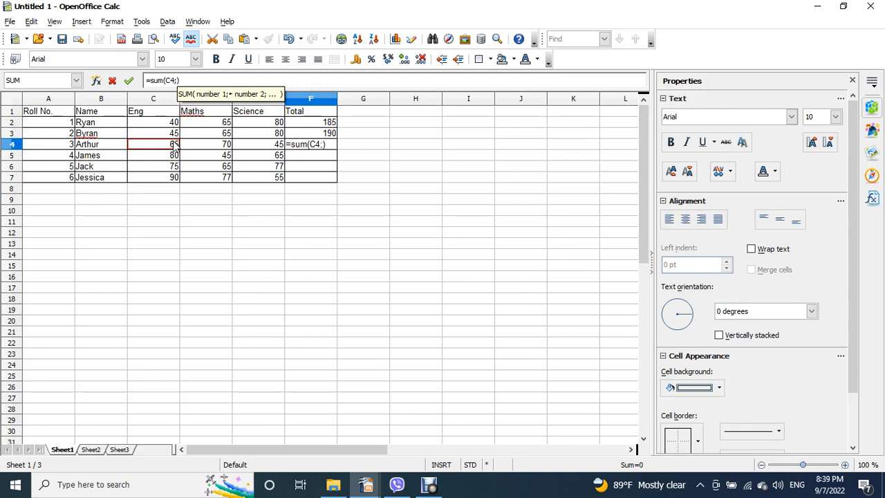
type("D4")
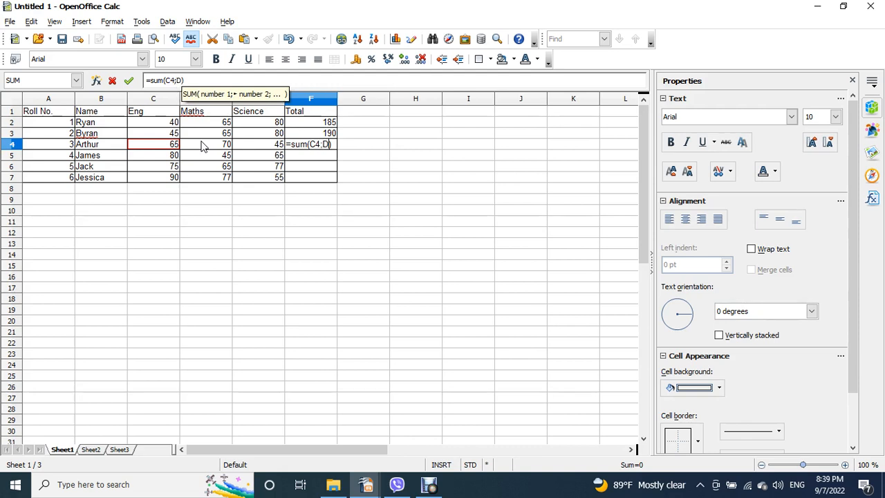
type(";")
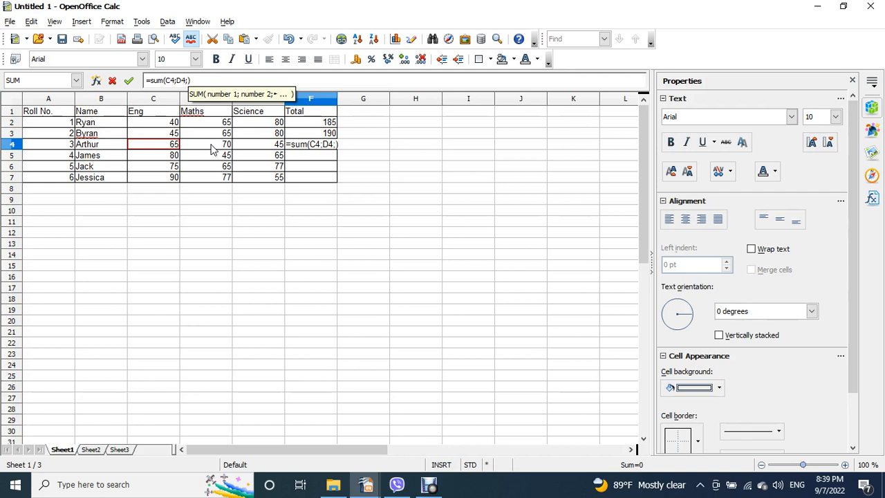
type("E4)")
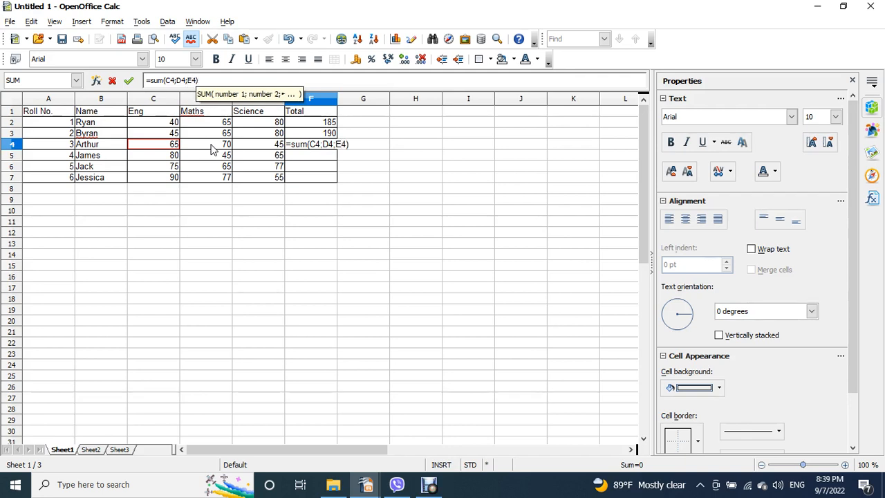
key("Return")
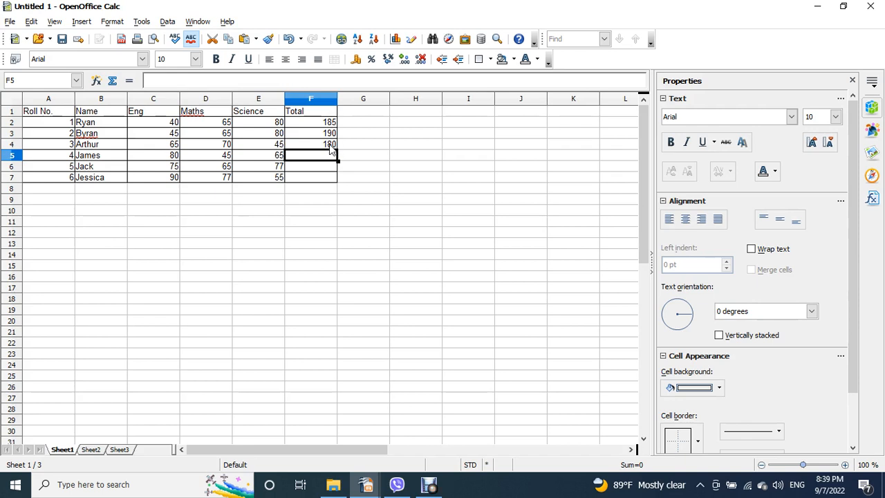
left_click(331, 146)
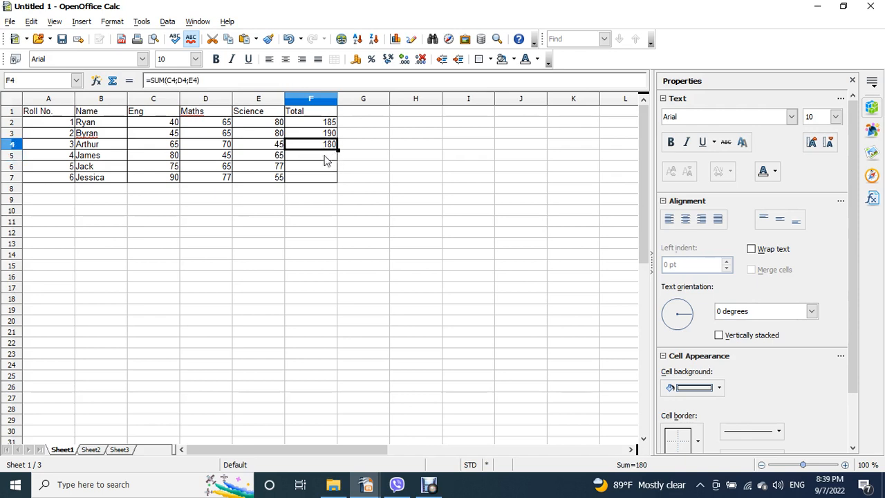
- Total the fourth student's marks in F5 with a range-based SUM formula, =SUM(C5:E5)
left_click(324, 157)
type("=")
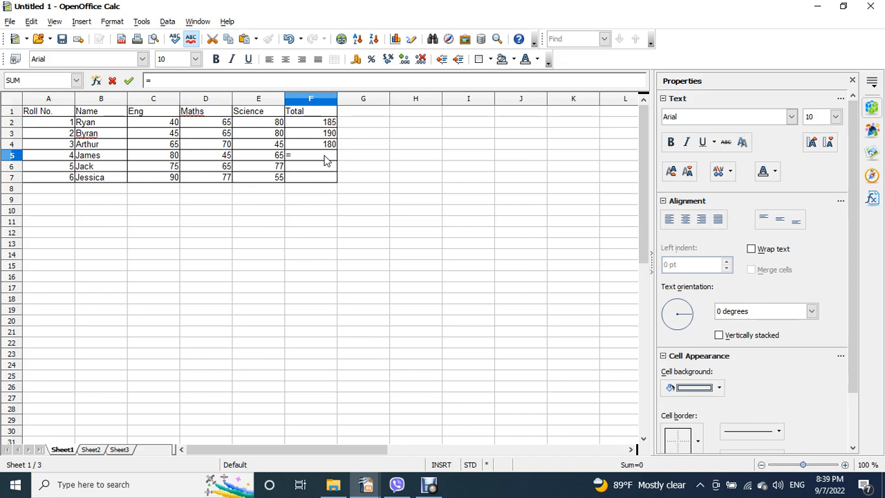
type("sum")
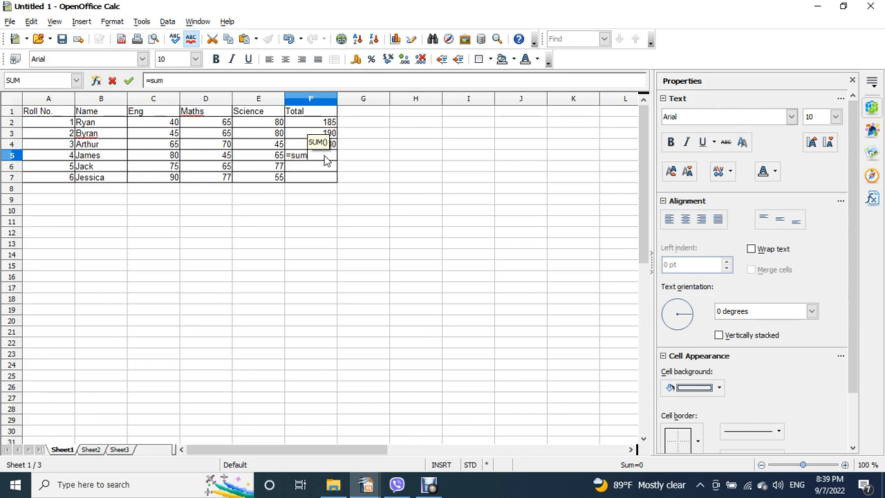
type("(")
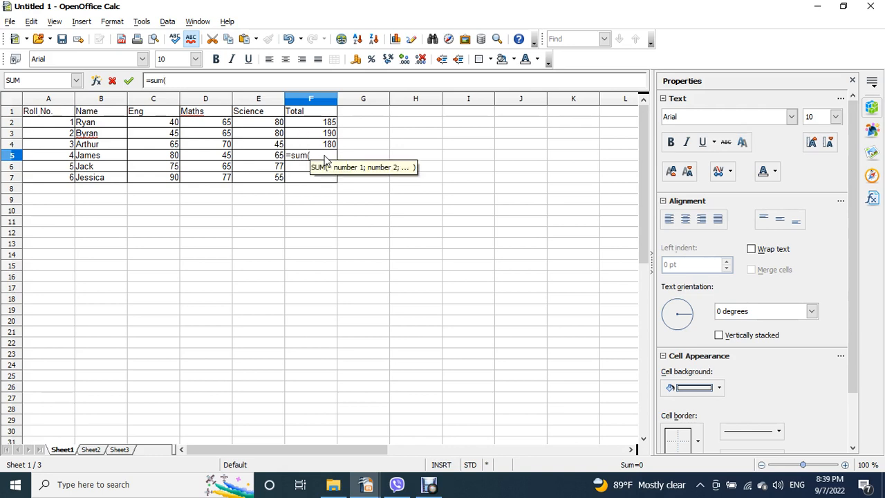
type(")")
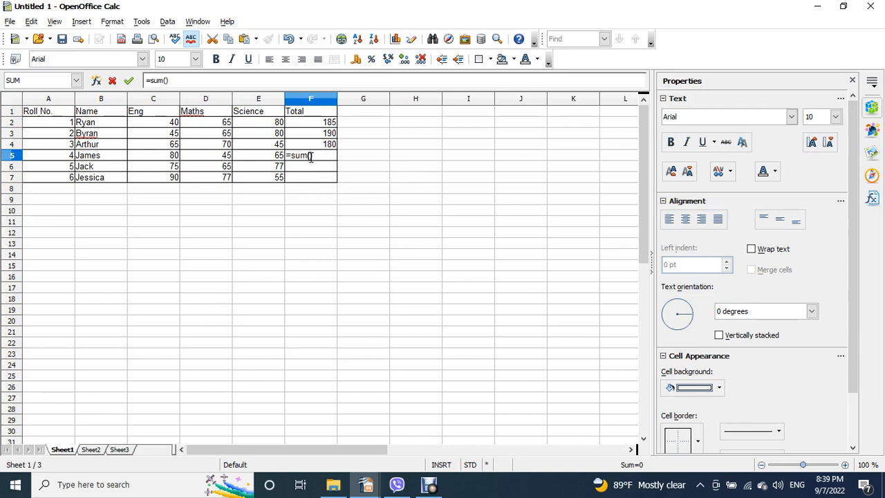
left_click(310, 157)
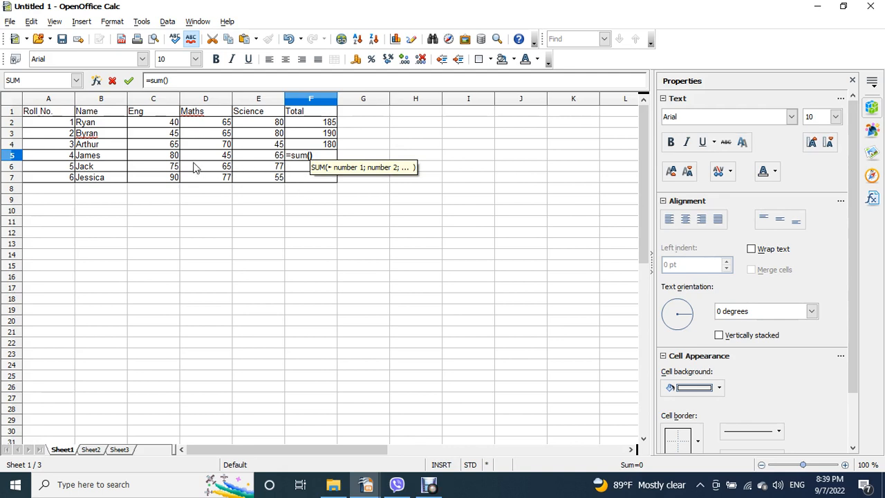
left_click_drag(173, 156, 256, 159)
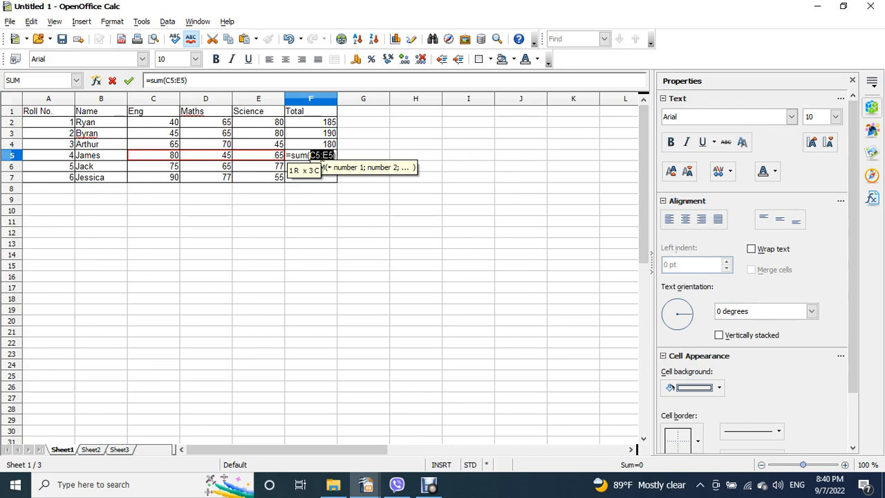
left_click(322, 155)
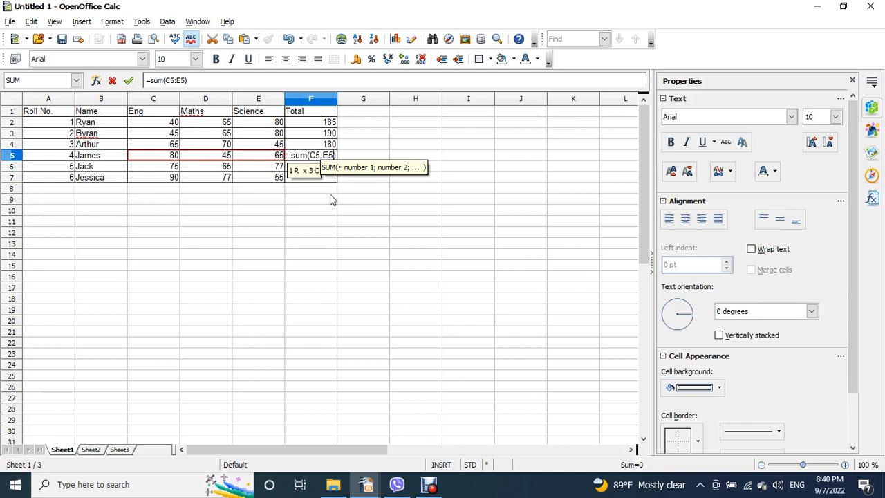
key("Return")
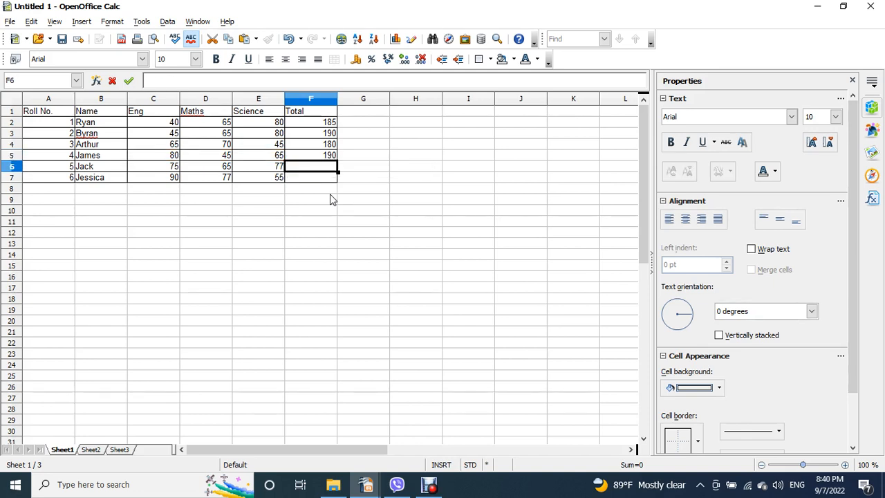
- Fill the SUM formula from F5 down through F7 to total the last two students' marks
left_click(335, 158)
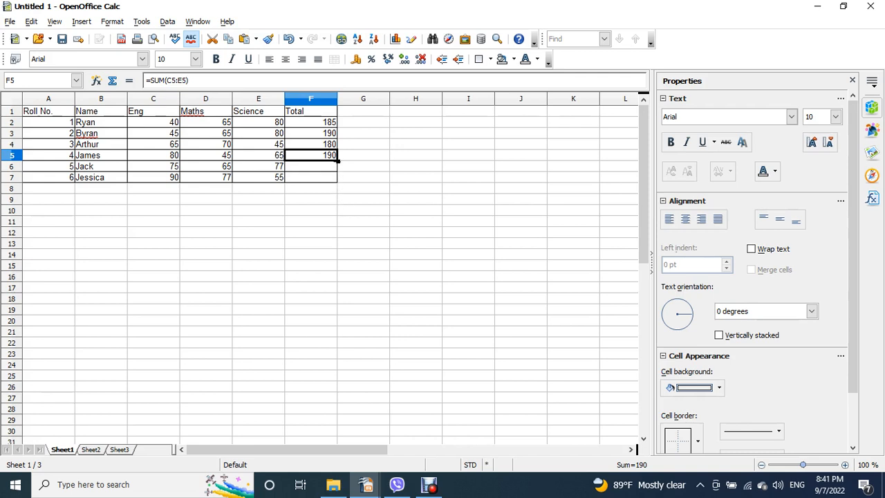
left_click(354, 177)
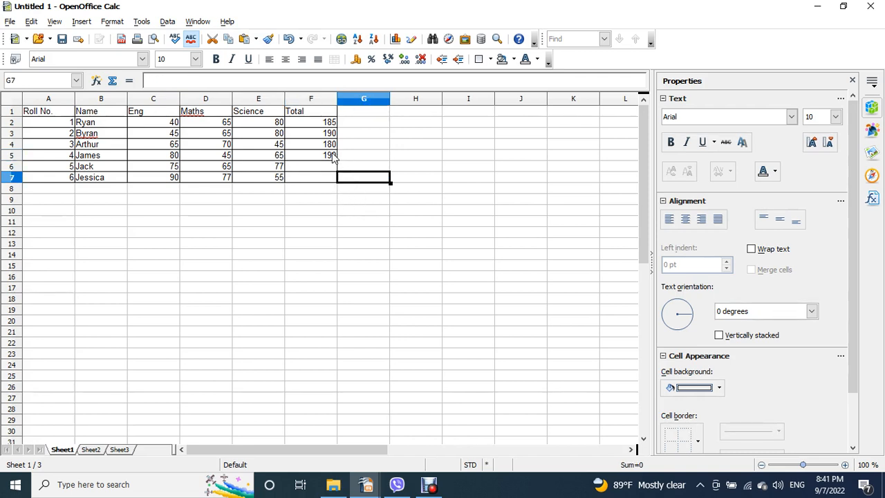
left_click(333, 158)
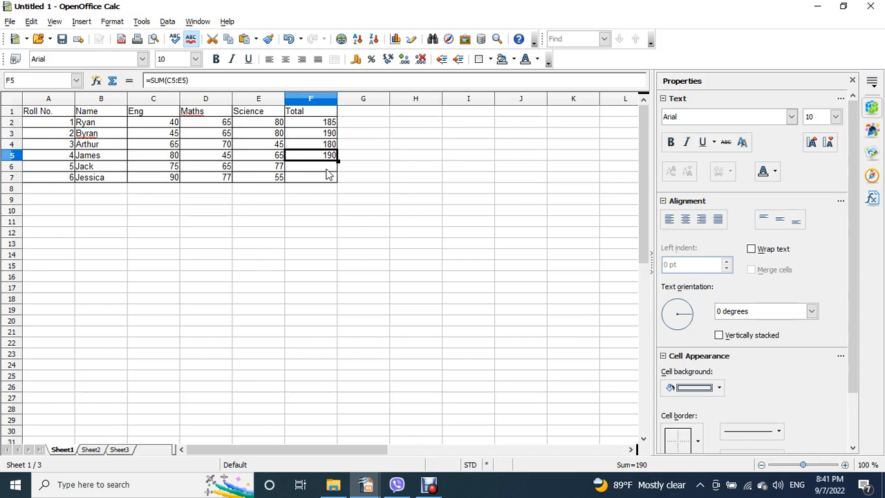
mouse_move(52, 125)
left_mouse_down()
mouse_move(65, 166)
mouse_move(65, 127)
left_mouse_up()
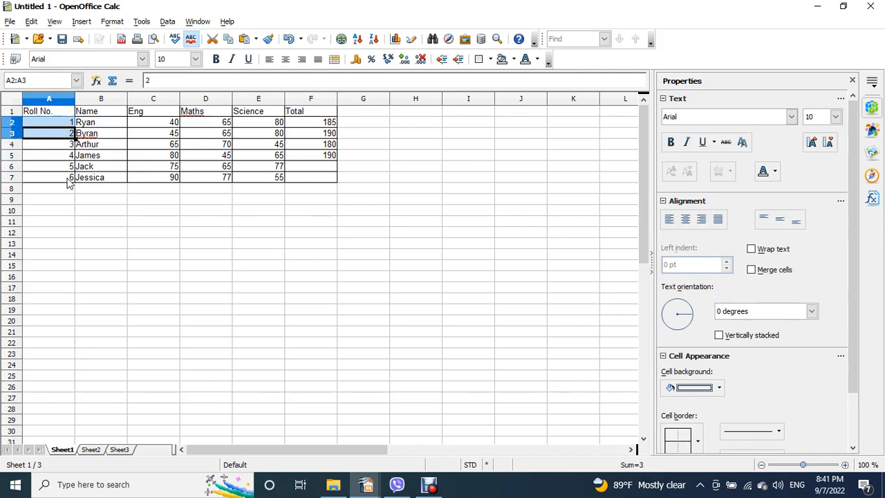
left_click(331, 157)
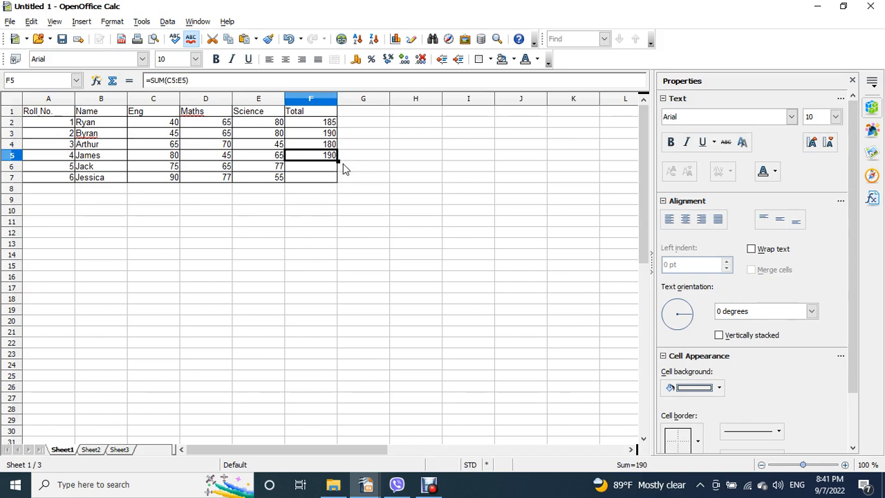
left_click(324, 169)
left_click(320, 155)
left_click_drag(339, 160, 340, 182)
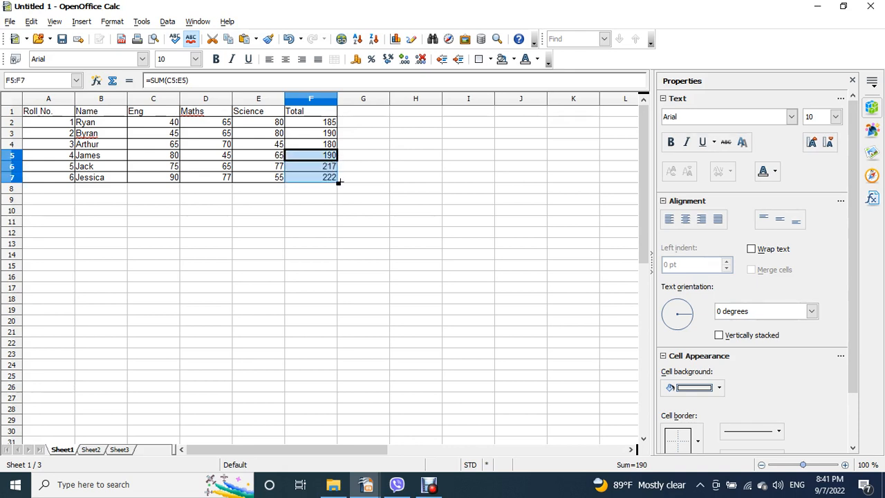
left_click(379, 180)
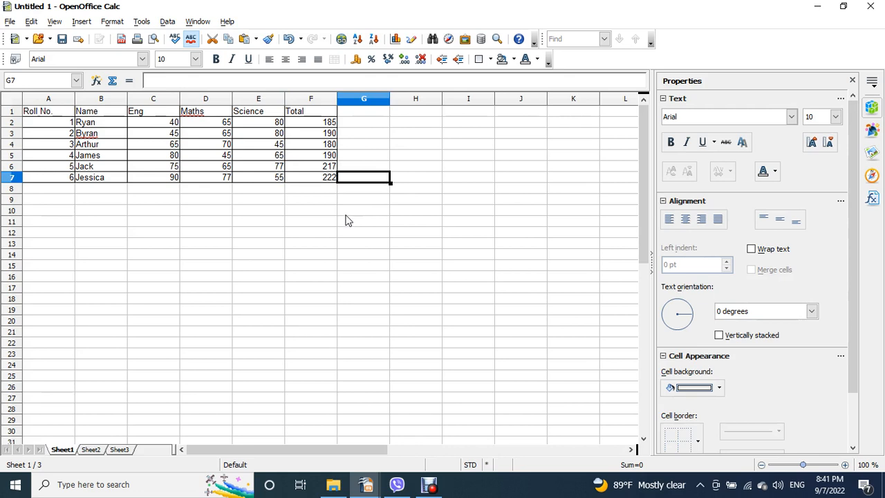
- Examine the cell ranges used by the copied SUM formulas in F7 and F6
double_click(330, 181)
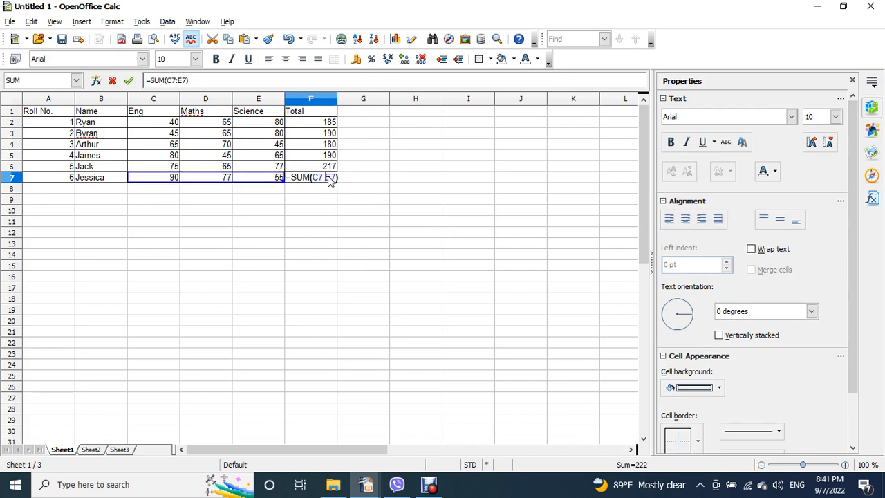
key("Escape")
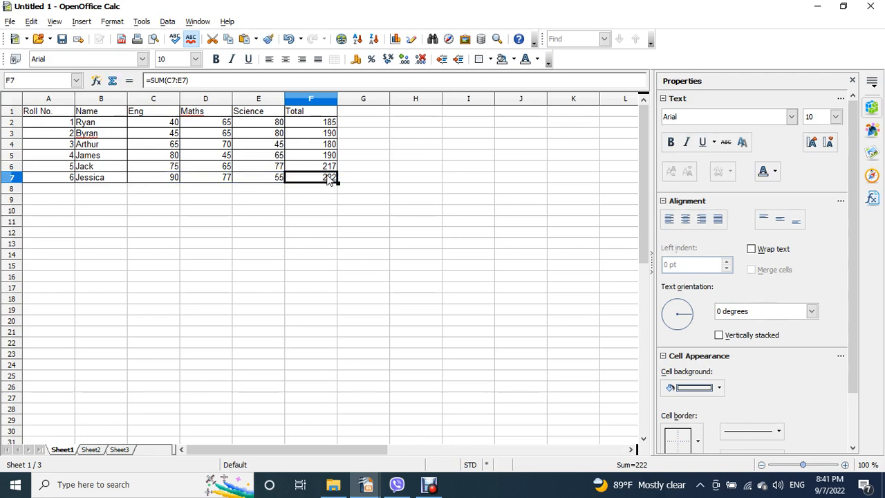
double_click(328, 178)
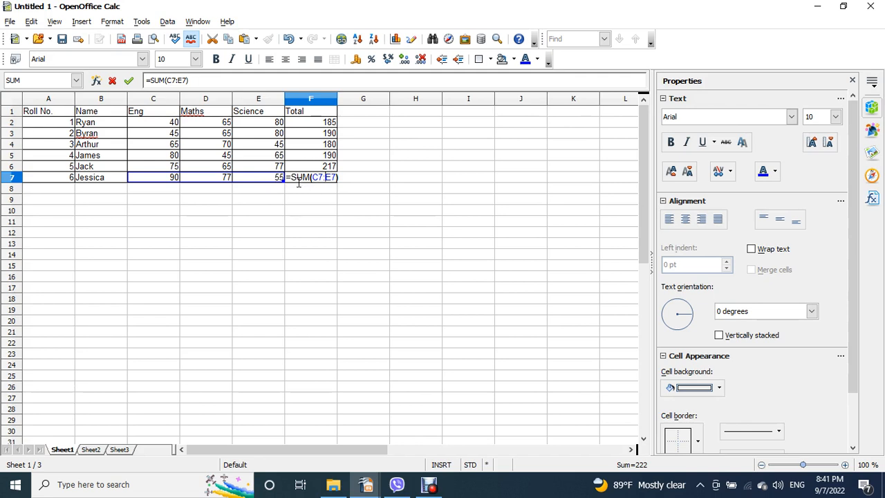
left_click_drag(312, 177, 330, 177)
left_click(324, 177)
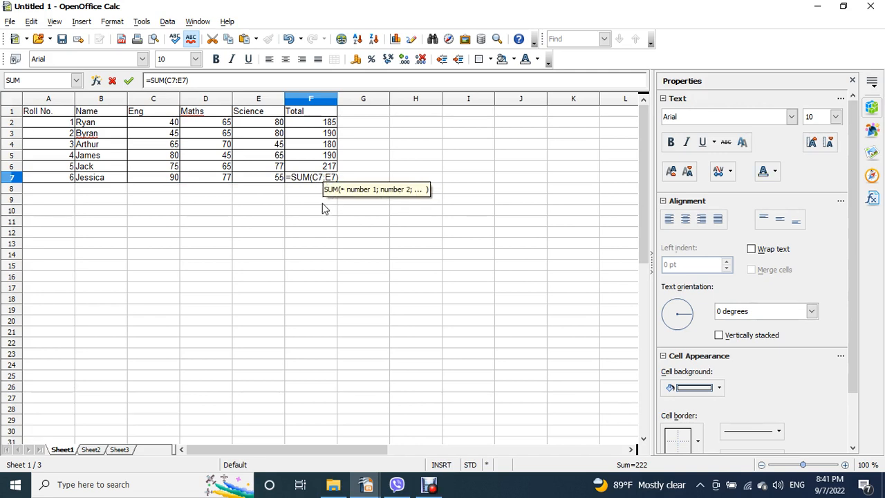
key("Return")
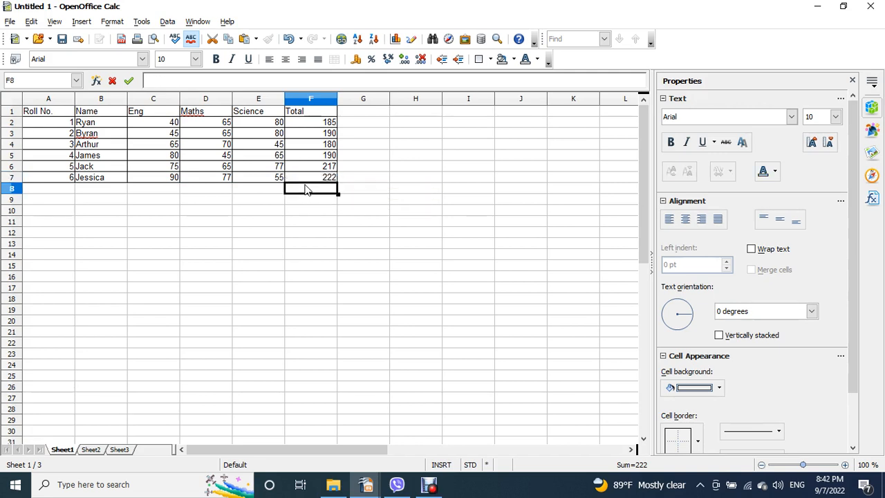
double_click(328, 170)
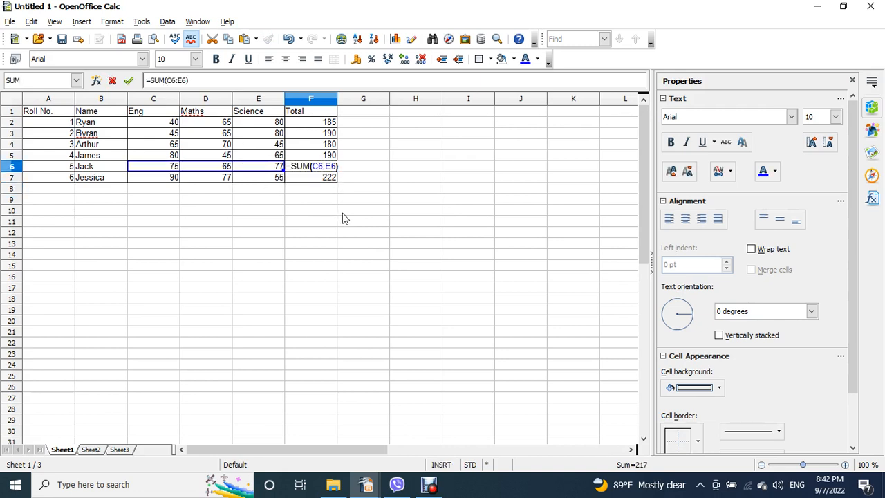
key("Return")
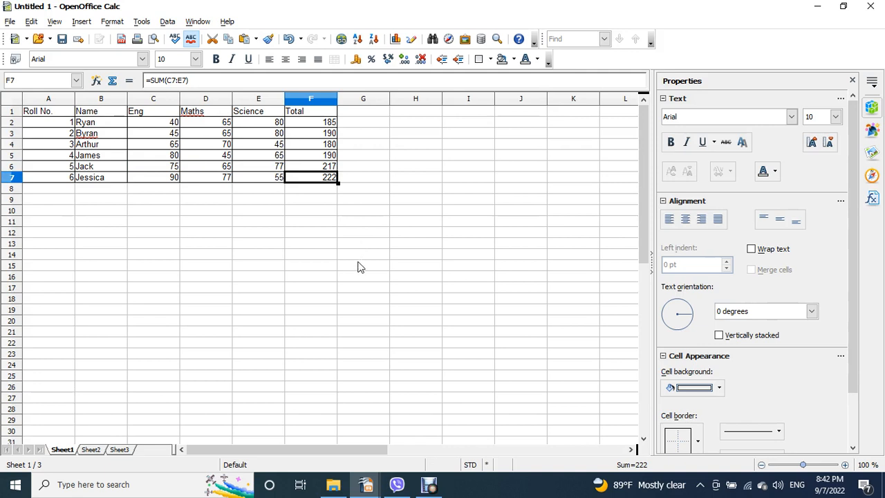
- Use the Sum function in H2 to total the first student's marks over the range C2:E2
left_click(269, 191)
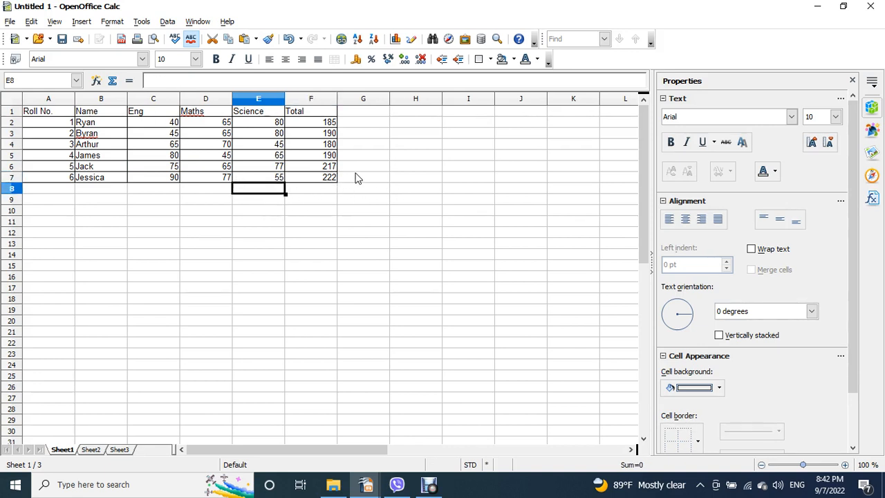
left_click(395, 126)
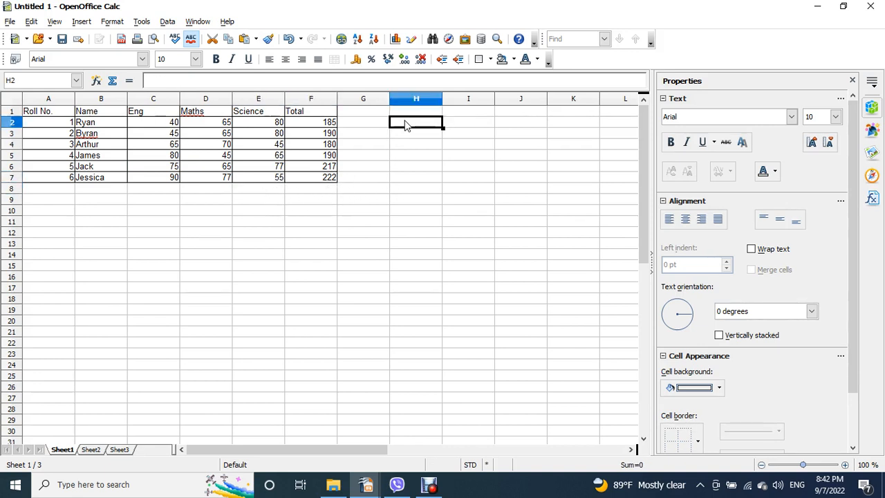
left_click(113, 81)
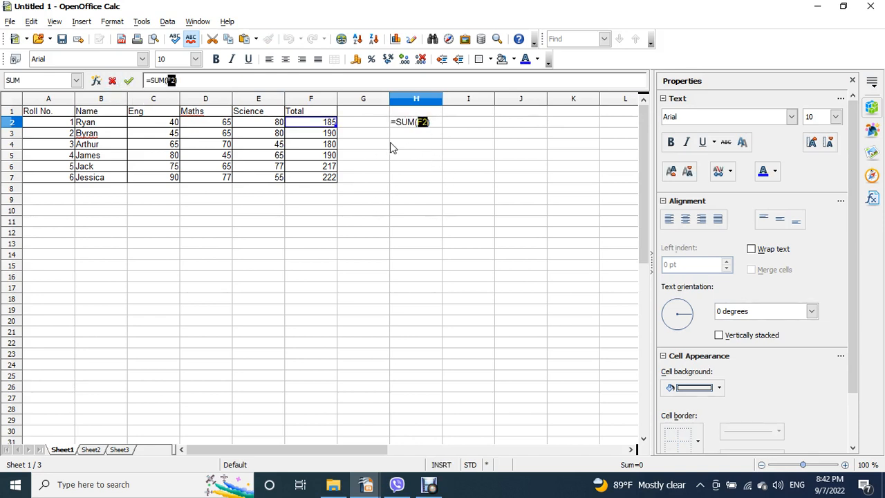
left_click_drag(170, 123, 256, 129)
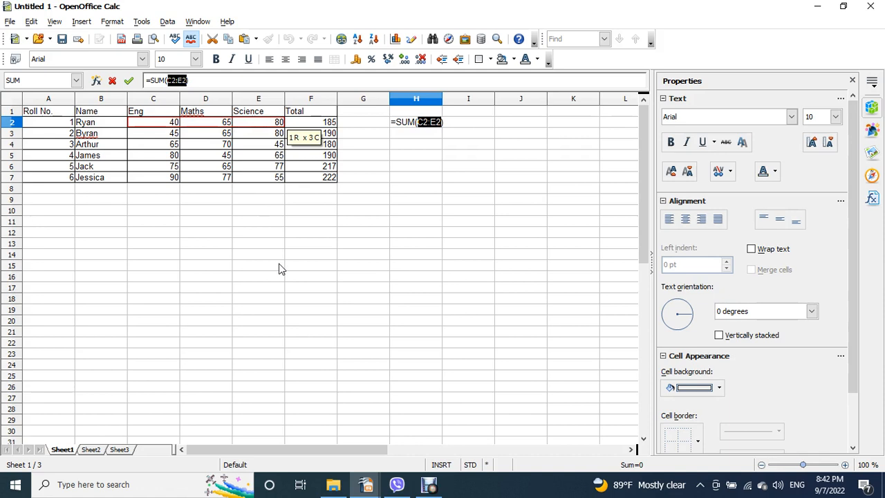
key("Return")
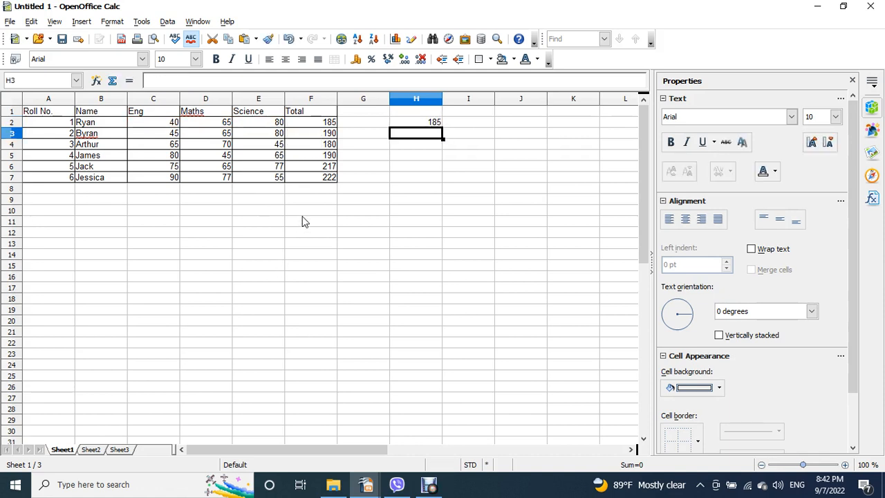
- Fill the SUM formula from H2 down through H7 and check the copied formula in H7
left_click(418, 123)
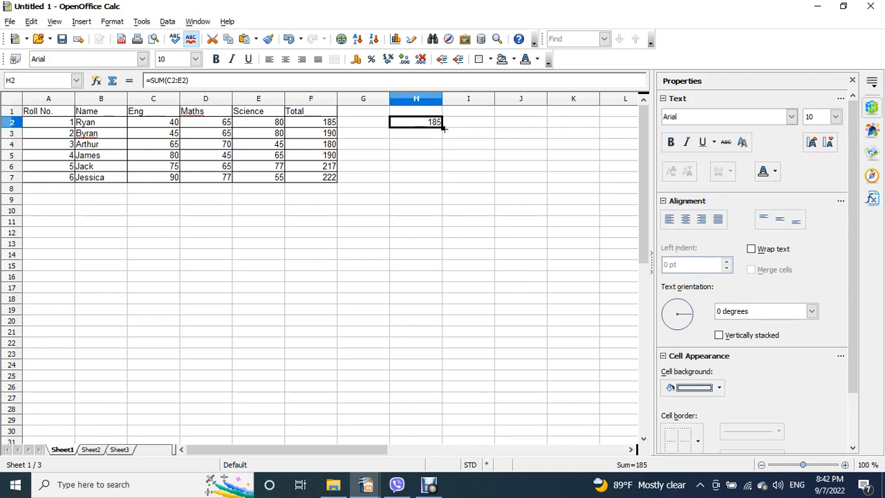
left_click_drag(443, 128, 442, 186)
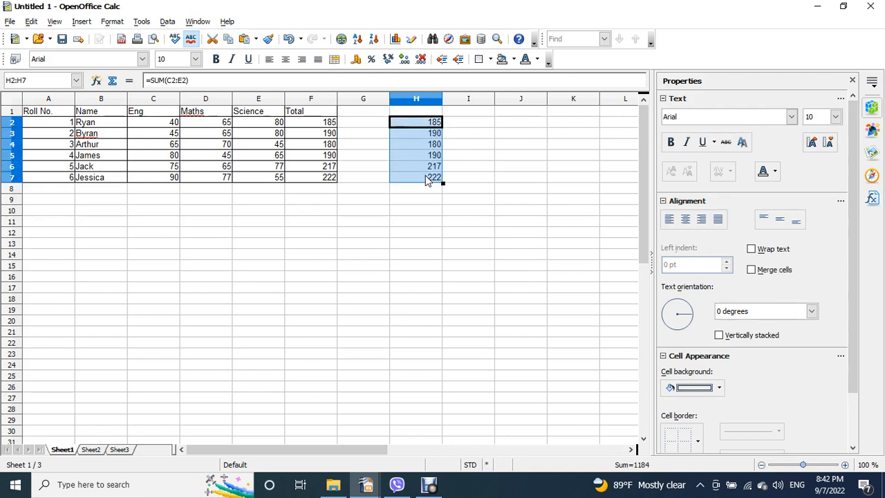
double_click(427, 180)
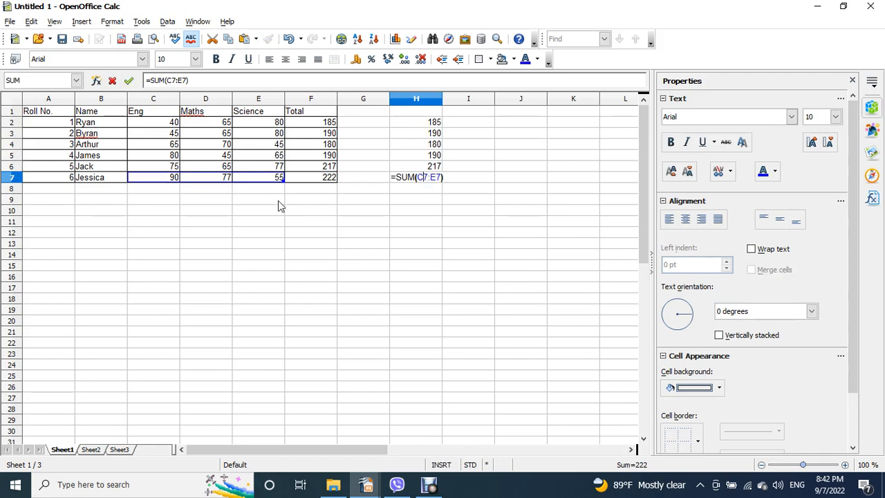
key("Return")
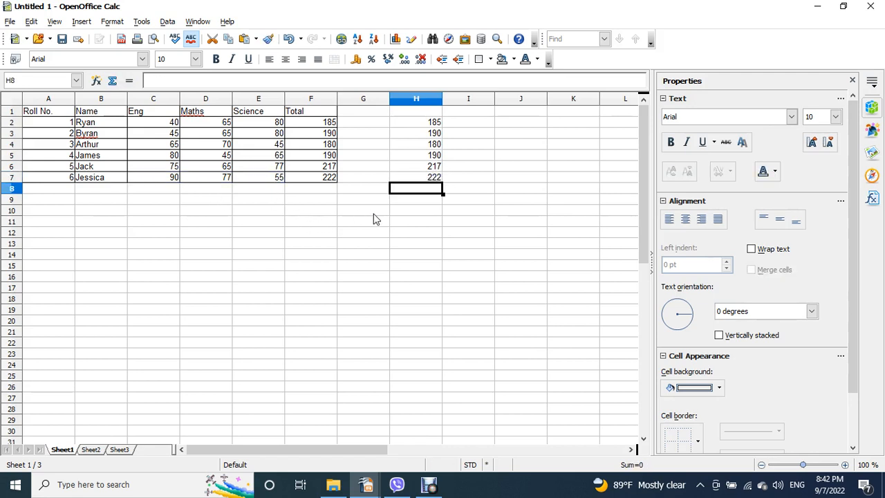
left_click_drag(423, 124, 424, 179)
left_click(455, 272)
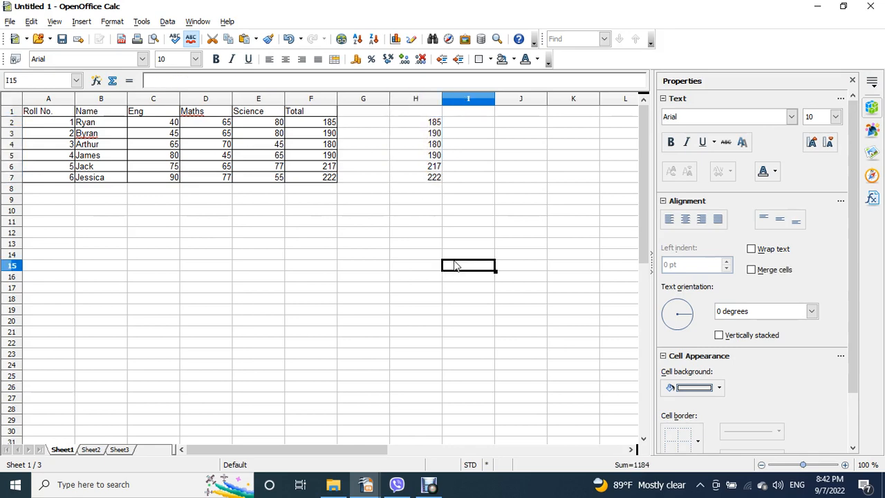
left_click(429, 484)
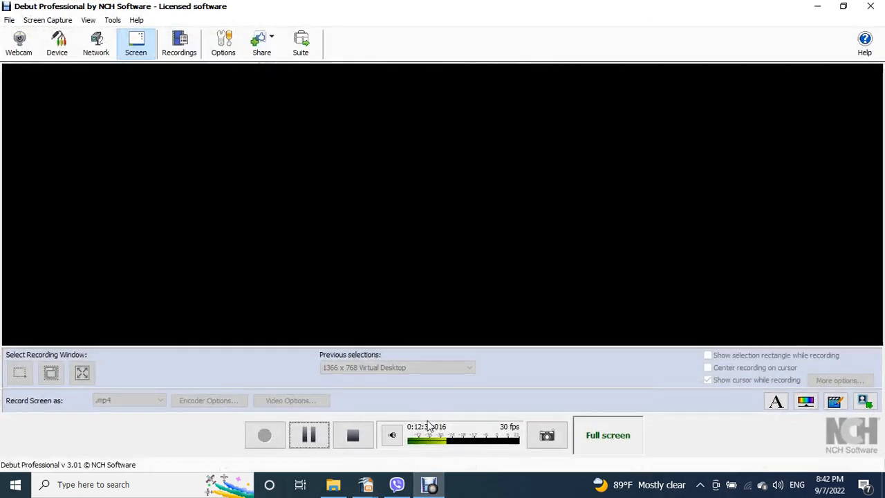